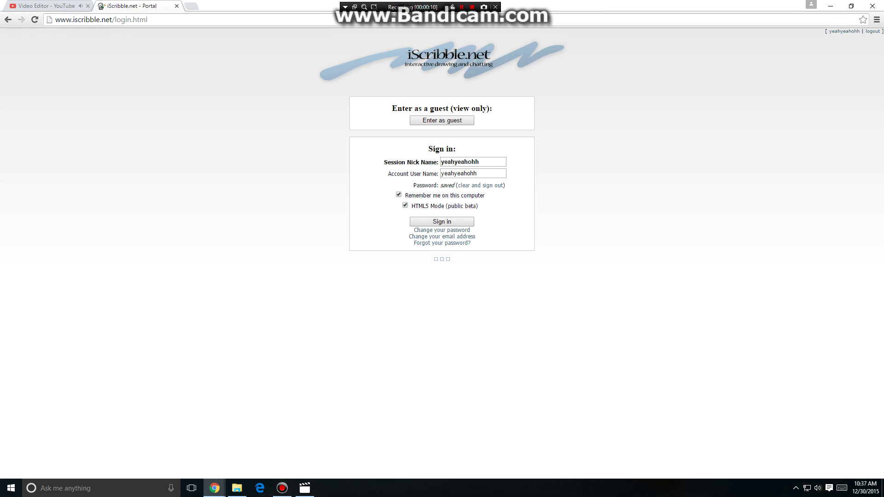
# - Sign in with the saved account and open the public board "Designing characters" from the lobby
pyautogui.press('Return')
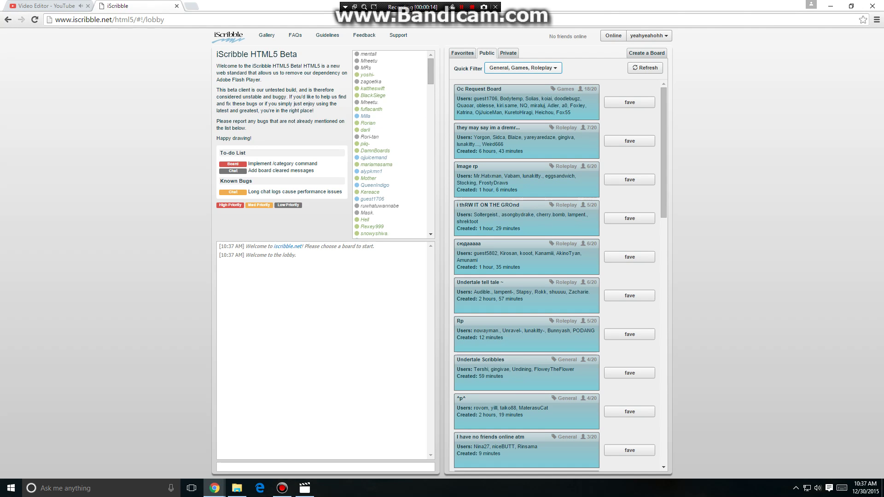
pyautogui.scroll(-2, 524, 202)
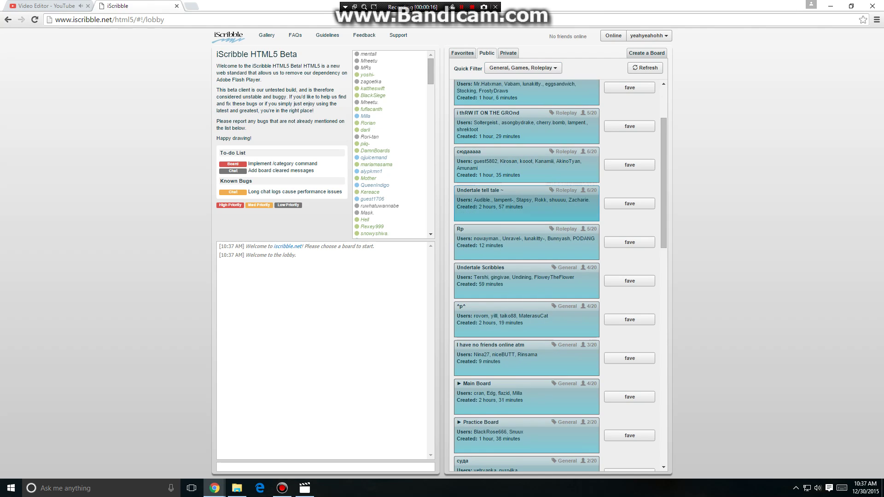
pyautogui.scroll(-10, 525, 205)
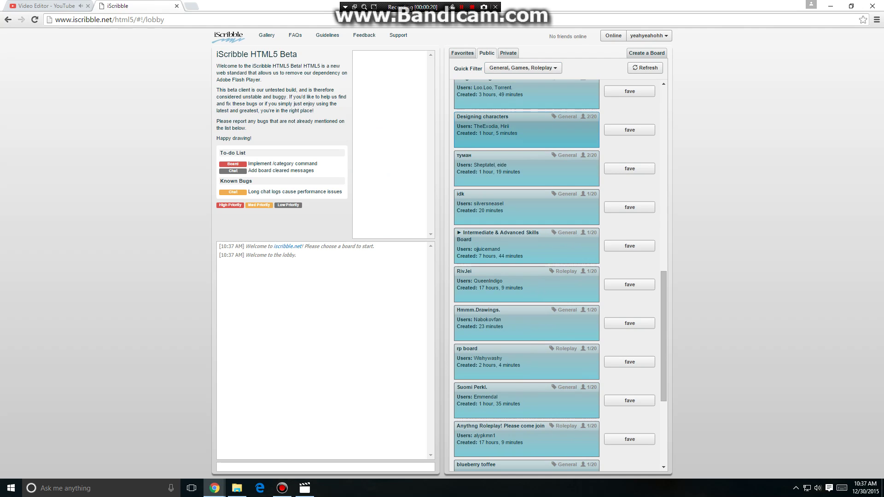
pyautogui.click(526, 129)
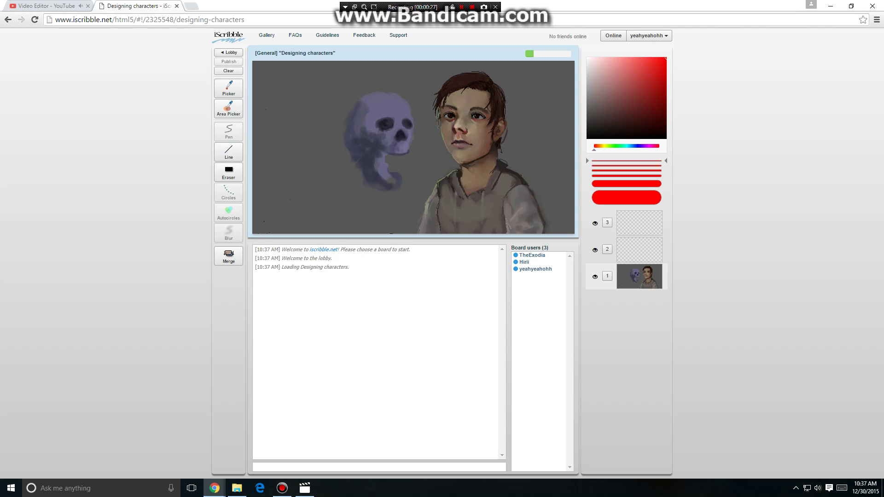
# - Draw a cartoon creature in white with oval eyes, jagged teeth, spiky hair and raised arms in the lower-left corner of the canvas
pyautogui.click(626, 176)
pyautogui.moveTo(666, 58); pyautogui.dragTo(587, 58)
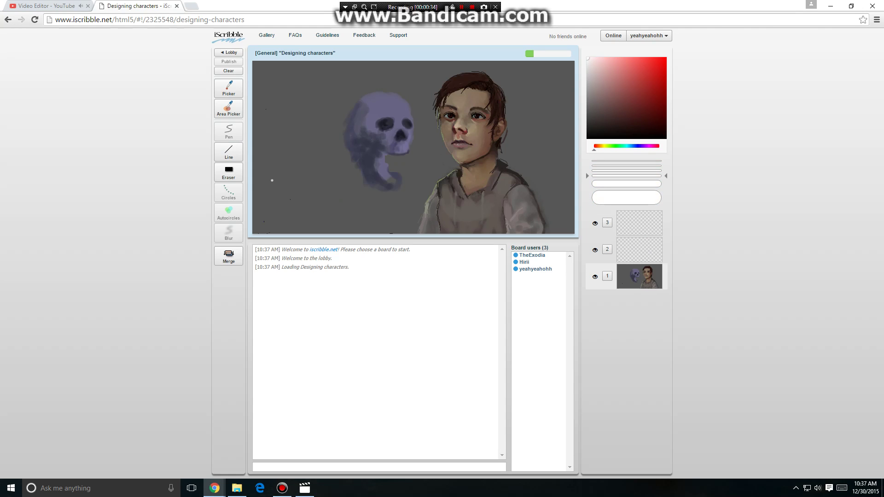
pyautogui.moveTo(272, 181)
pyautogui.mouseDown()
pyautogui.moveTo(278, 199)
pyautogui.moveTo(282, 180)
pyautogui.moveTo(272, 186)
pyautogui.moveTo(278, 181)
pyautogui.moveTo(295, 201)
pyautogui.moveTo(313, 184)
pyautogui.moveTo(263, 220)
pyautogui.moveTo(280, 232)
pyautogui.moveTo(325, 224)
pyautogui.moveTo(337, 189)
pyautogui.mouseUp()
pyautogui.moveTo(275, 224)
pyautogui.mouseDown()
pyautogui.moveTo(303, 231)
pyautogui.moveTo(318, 209)
pyautogui.moveTo(277, 210)
pyautogui.moveTo(273, 221)
pyautogui.moveTo(303, 229)
pyautogui.moveTo(313, 218)
pyautogui.moveTo(315, 225)
pyautogui.moveTo(319, 213)
pyautogui.moveTo(308, 212)
pyautogui.mouseUp()
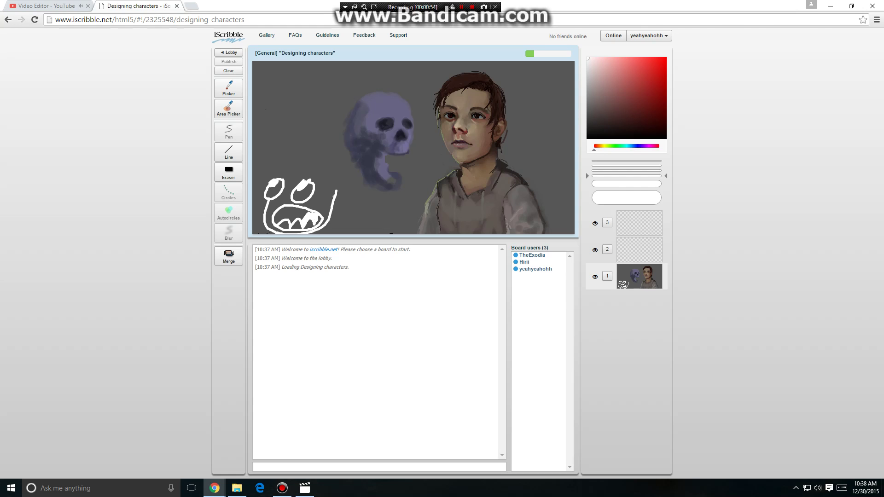
pyautogui.moveTo(337, 191)
pyautogui.mouseDown()
pyautogui.moveTo(338, 177)
pyautogui.moveTo(317, 150)
pyautogui.moveTo(275, 178)
pyautogui.mouseUp()
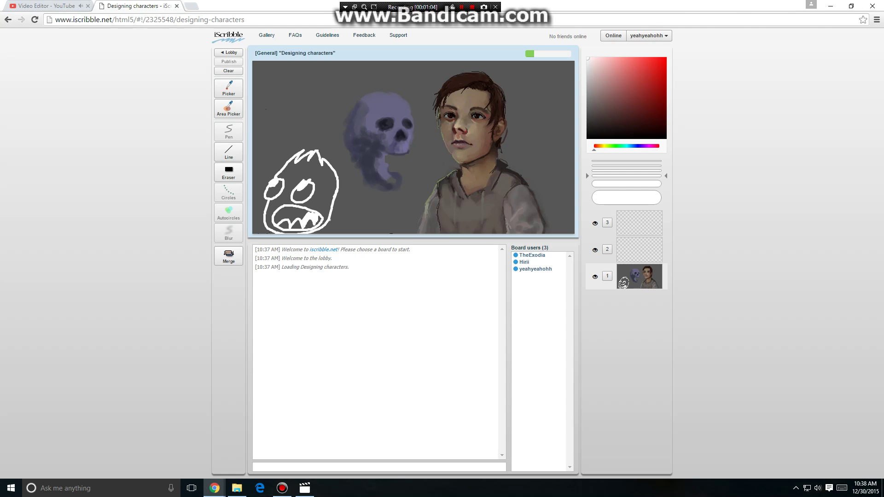
pyautogui.moveTo(330, 220)
pyautogui.mouseDown()
pyautogui.moveTo(347, 195)
pyautogui.moveTo(362, 189)
pyautogui.moveTo(366, 213)
pyautogui.moveTo(340, 233)
pyautogui.mouseUp()
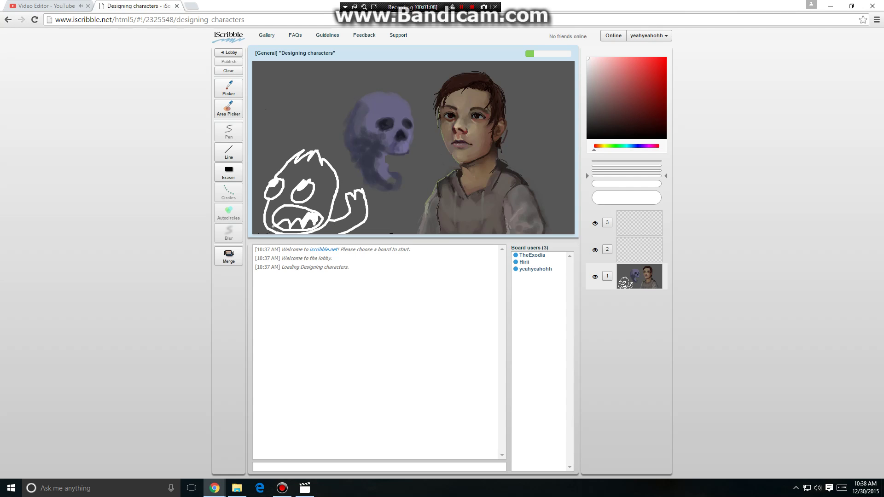
pyautogui.moveTo(267, 214)
pyautogui.mouseDown()
pyautogui.moveTo(265, 188)
pyautogui.moveTo(251, 184)
pyautogui.mouseUp()
# - Draw a small round white head on top of the creature, plus a curved arrow and question mark beside the purple skull
pyautogui.moveTo(291, 141)
pyautogui.mouseDown()
pyautogui.moveTo(317, 130)
pyautogui.moveTo(309, 148)
pyautogui.moveTo(286, 129)
pyautogui.moveTo(305, 99)
pyautogui.moveTo(327, 133)
pyautogui.moveTo(315, 111)
pyautogui.moveTo(322, 123)
pyautogui.mouseUp()
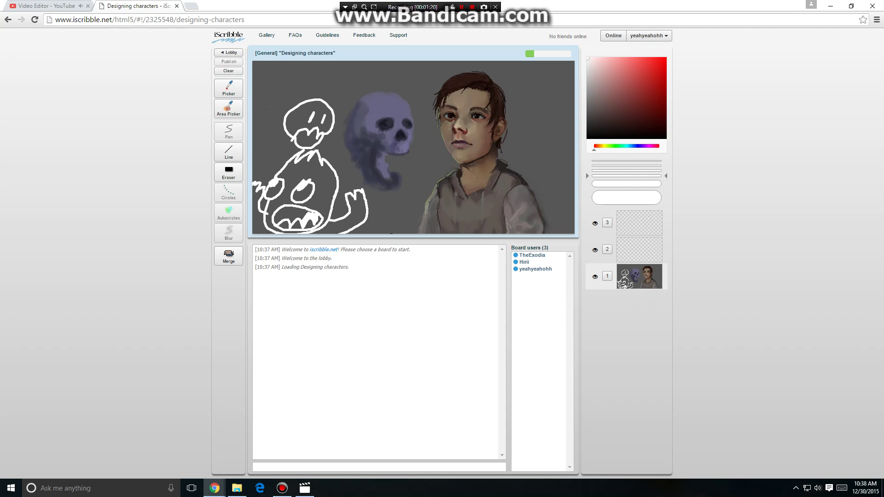
pyautogui.moveTo(323, 93)
pyautogui.mouseDown()
pyautogui.moveTo(341, 85)
pyautogui.moveTo(336, 95)
pyautogui.moveTo(346, 98)
pyautogui.moveTo(362, 76)
pyautogui.mouseUp()
pyautogui.rightClick(353, 84)
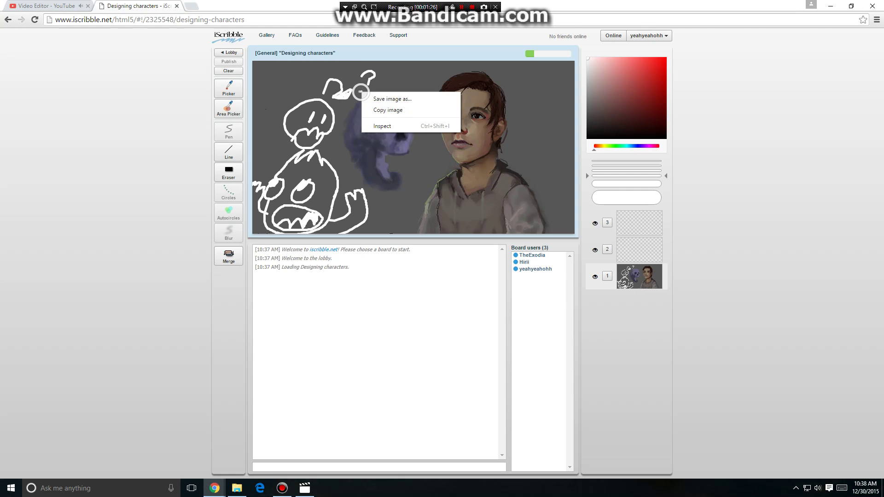
pyautogui.click(447, 64)
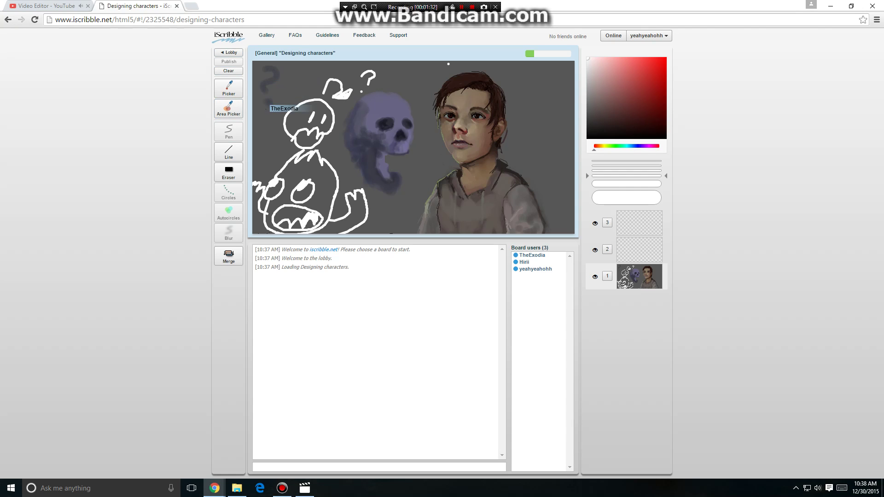
# - Handwrite "brothers?" and "what?" in white above the small head
pyautogui.press('alt')
pyautogui.moveTo(266, 79)
pyautogui.mouseDown()
pyautogui.moveTo(268, 91)
pyautogui.moveTo(282, 74)
pyautogui.mouseUp()
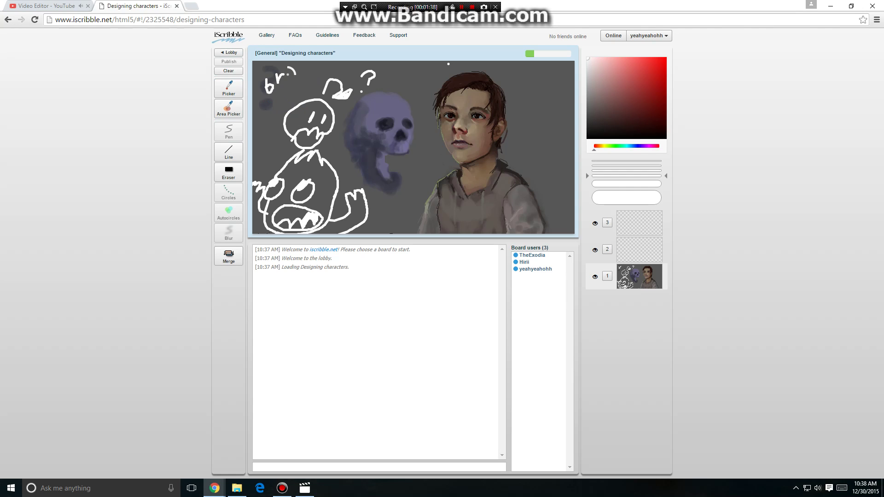
pyautogui.rightClick(286, 76)
pyautogui.click(314, 65)
pyautogui.moveTo(286, 73); pyautogui.dragTo(303, 78)
pyautogui.moveTo(297, 73)
pyautogui.mouseDown()
pyautogui.moveTo(354, 66)
pyautogui.moveTo(348, 73)
pyautogui.moveTo(361, 63)
pyautogui.mouseUp()
pyautogui.click(356, 76)
pyautogui.click(356, 75)
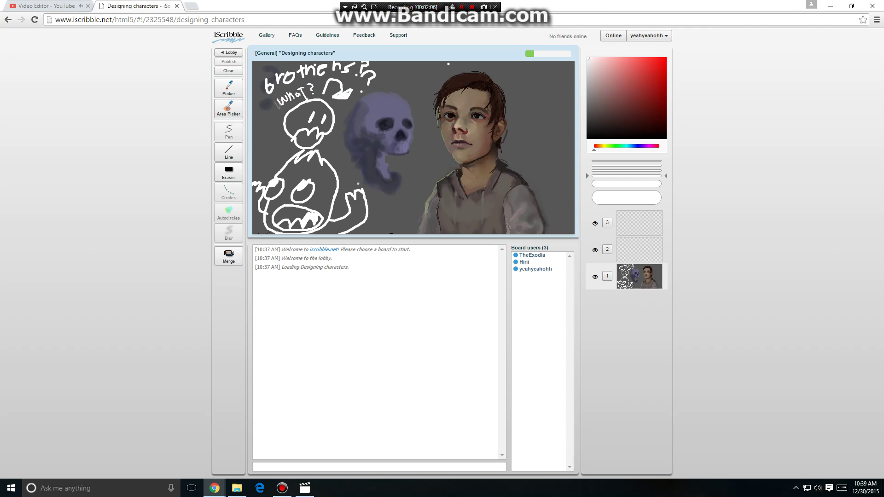
# - Send the chat messages "BROTHERS" and "sorry my caps was on" to the board
pyautogui.click(255, 467)
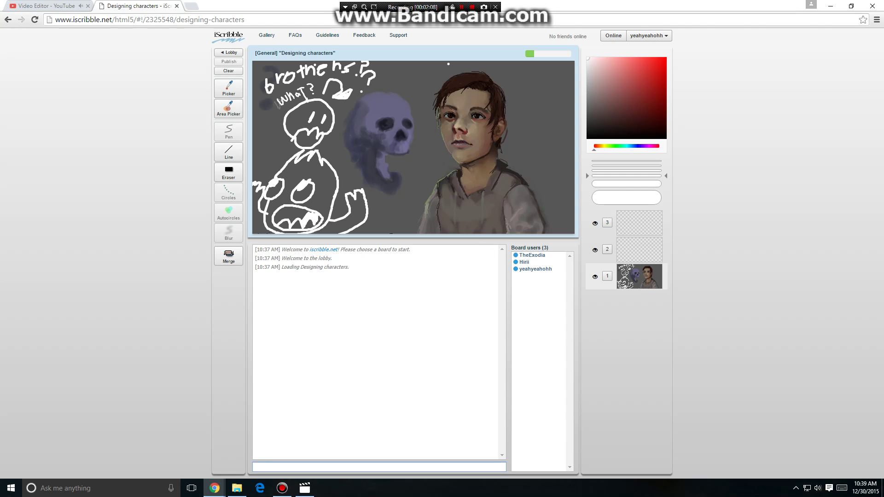
pyautogui.write('BROTHERS')
pyautogui.press('Return')
pyautogui.write('sorry my caps')
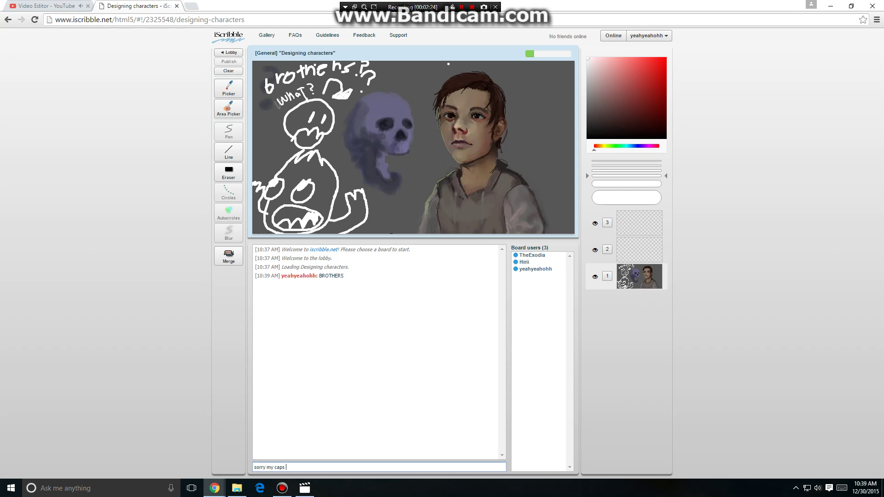
pyautogui.write(' waa')
pyautogui.write(' on')
pyautogui.press('Return')
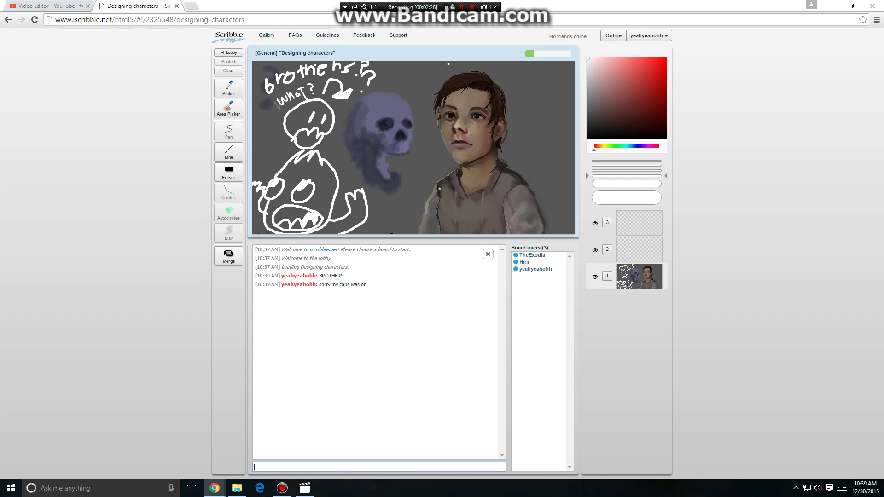
# - Draw white zigzag shaking lines on both sides of the small head
pyautogui.moveTo(276, 123); pyautogui.dragTo(270, 144)
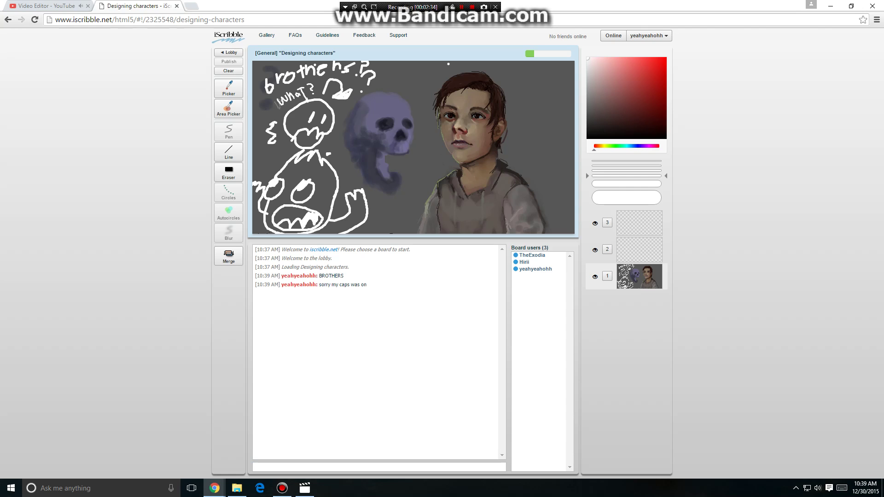
pyautogui.moveTo(330, 153); pyautogui.dragTo(328, 136)
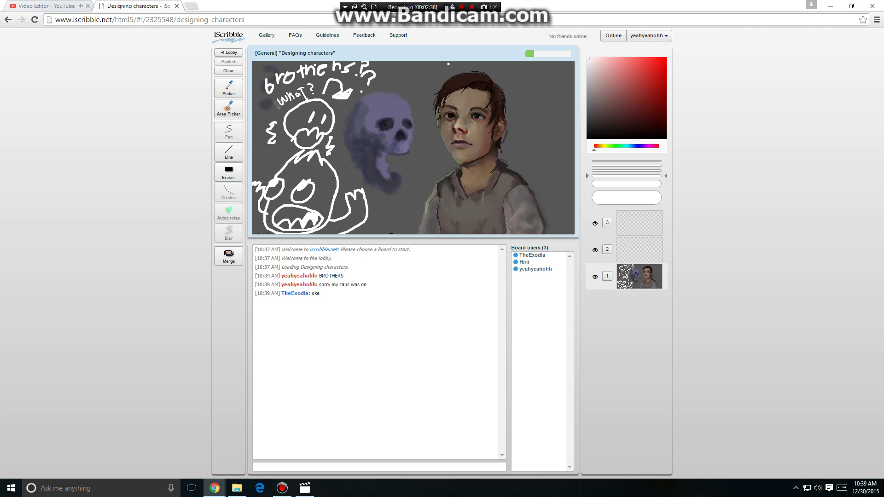
# - Return to the lobby and open the roleplay board "Undertale tell tale ~"
pyautogui.click(8, 19)
pyautogui.rightClick(64, 74)
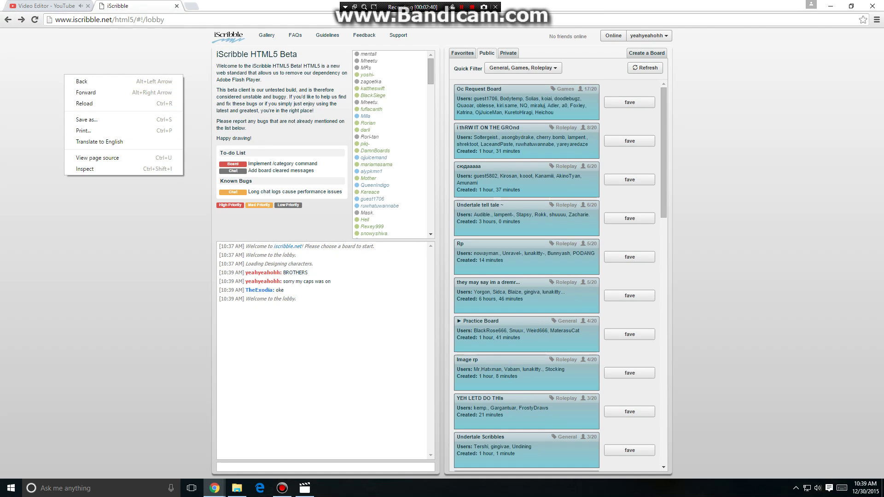
pyautogui.press('Escape')
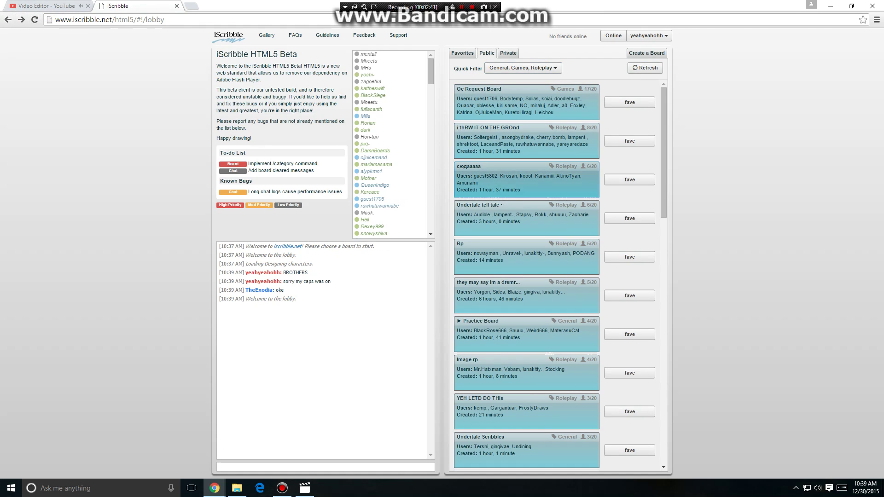
pyautogui.click(527, 218)
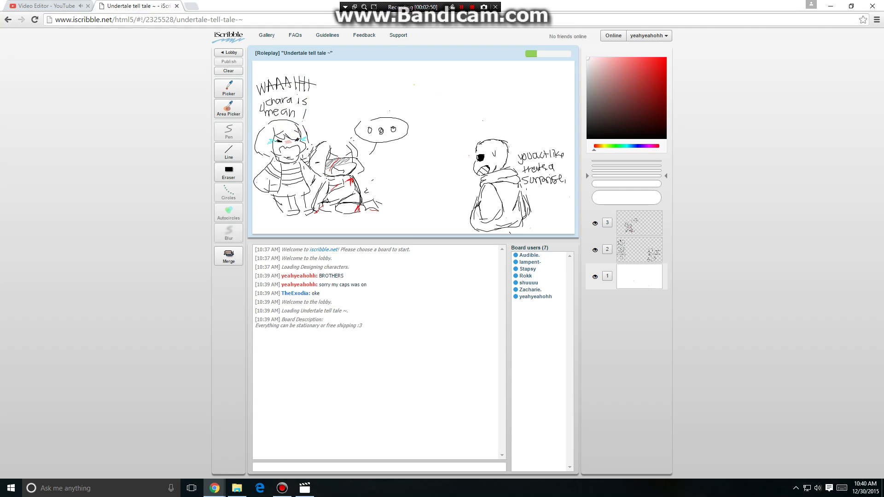
# - Draw a thick black skull with hollow eyes, teeth and big round ears along the canvas's upper edge
pyautogui.click(620, 115)
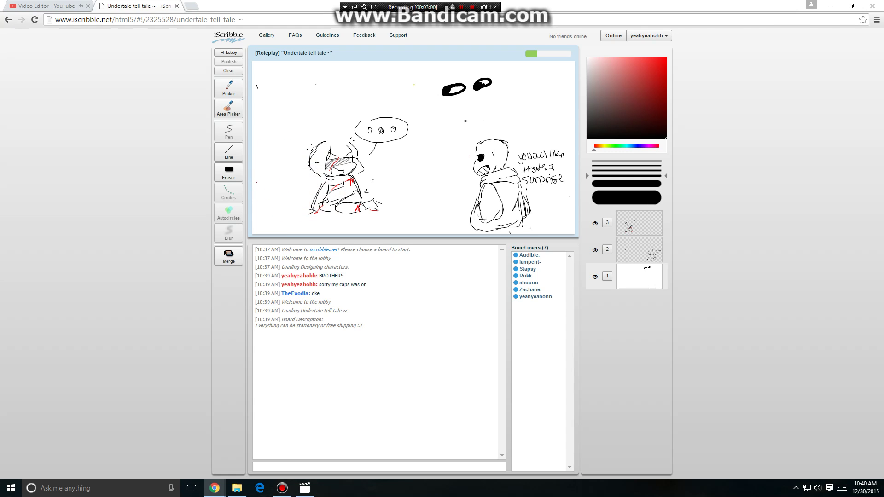
pyautogui.moveTo(465, 122)
pyautogui.mouseDown()
pyautogui.moveTo(471, 104)
pyautogui.moveTo(487, 103)
pyautogui.moveTo(476, 127)
pyautogui.moveTo(447, 118)
pyautogui.moveTo(437, 76)
pyautogui.moveTo(490, 69)
pyautogui.moveTo(503, 95)
pyautogui.moveTo(489, 110)
pyautogui.moveTo(530, 82)
pyautogui.moveTo(533, 61)
pyautogui.mouseUp()
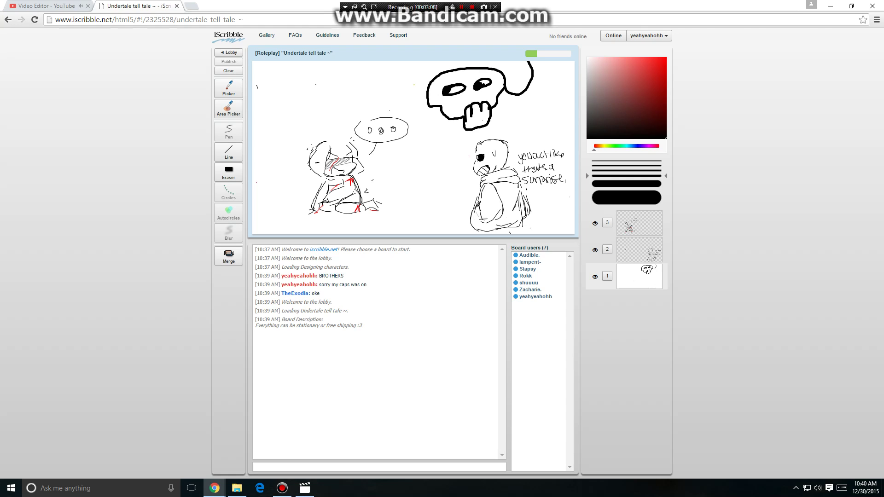
pyautogui.moveTo(475, 67); pyautogui.dragTo(487, 61)
pyautogui.moveTo(436, 73)
pyautogui.mouseDown()
pyautogui.moveTo(399, 79)
pyautogui.moveTo(406, 110)
pyautogui.moveTo(428, 106)
pyautogui.mouseUp()
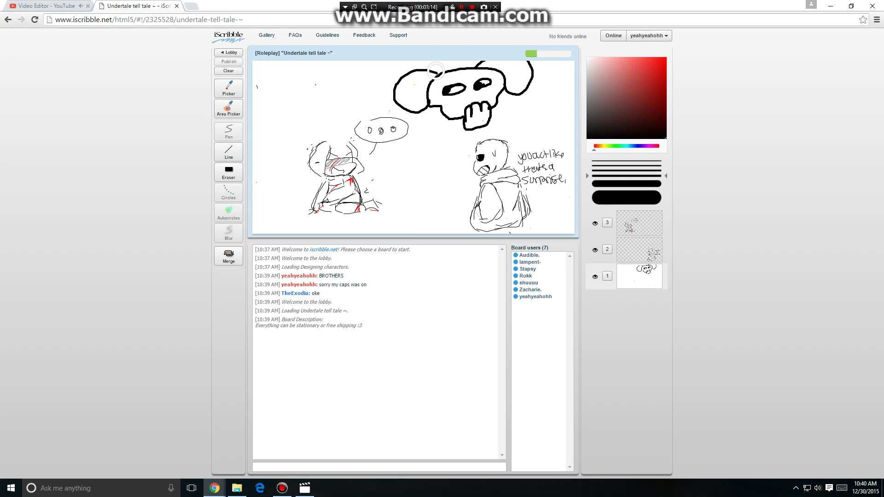
pyautogui.rightClick(436, 73)
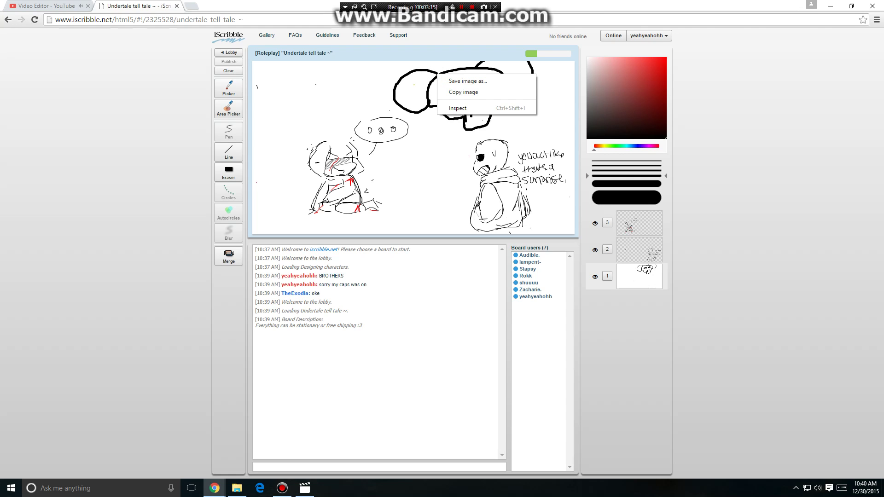
# - Send the chat message "dumbos skull" to the board
pyautogui.click(282, 467)
pyautogui.click(283, 466)
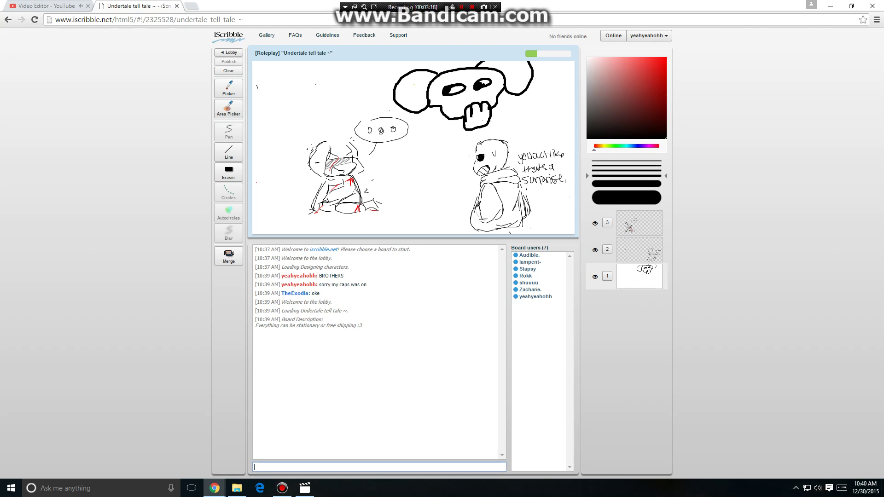
pyautogui.write('dumbos skull')
pyautogui.press('Return')
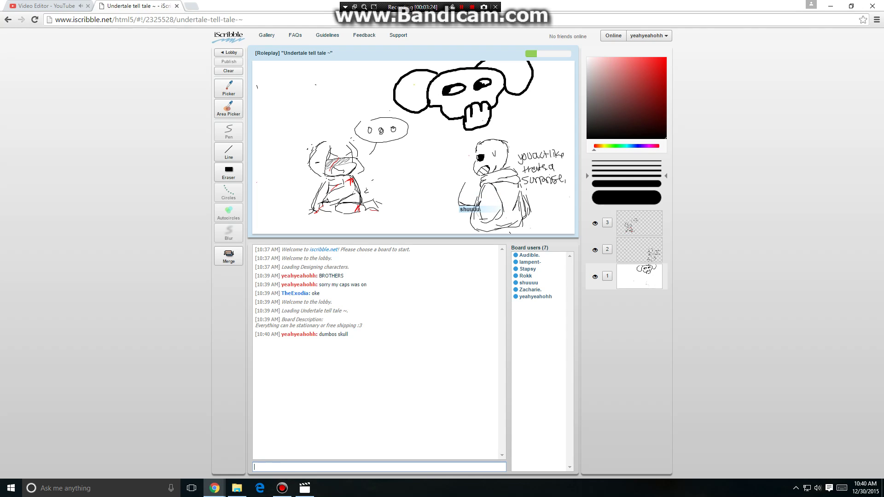
# - Return to the lobby and open the roleplay board "YEH LETD DO THIs"
pyautogui.moveTo(236, 488)
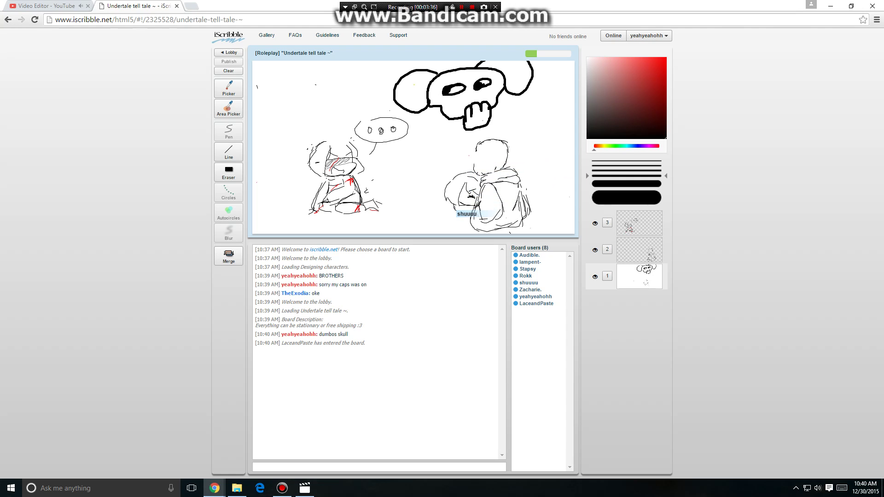
pyautogui.click(8, 20)
pyautogui.scroll(-4, 526, 188)
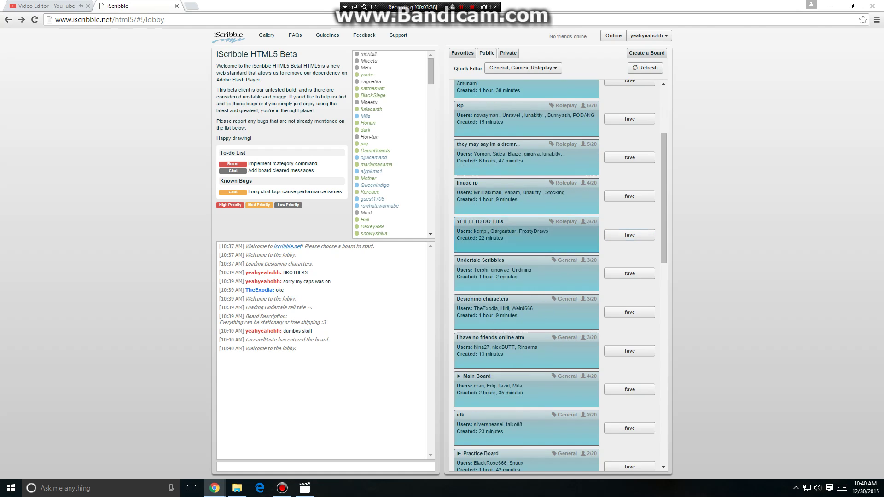
pyautogui.click(526, 188)
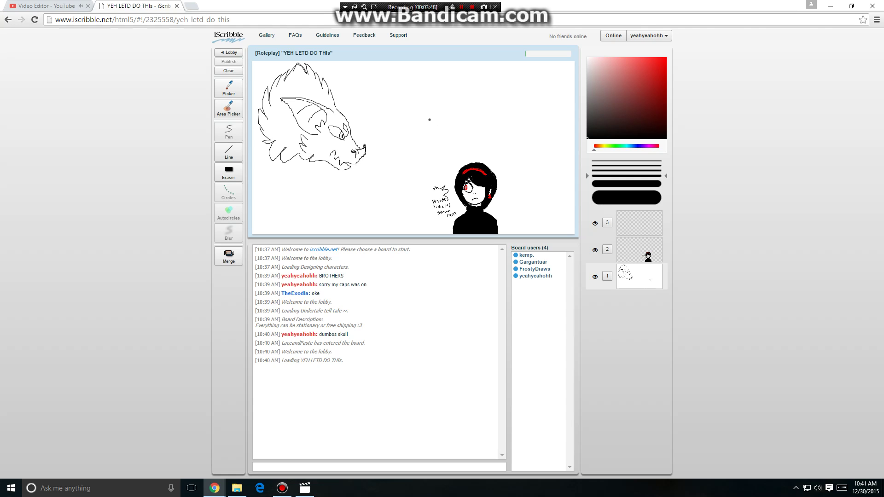
# - Draw a black cartoon face with lashed eyes, a large pointed nose, ears and spiky hair above the black-haired character
pyautogui.moveTo(433, 116)
pyautogui.mouseDown()
pyautogui.moveTo(463, 130)
pyautogui.moveTo(455, 109)
pyautogui.moveTo(463, 108)
pyautogui.moveTo(427, 118)
pyautogui.mouseUp()
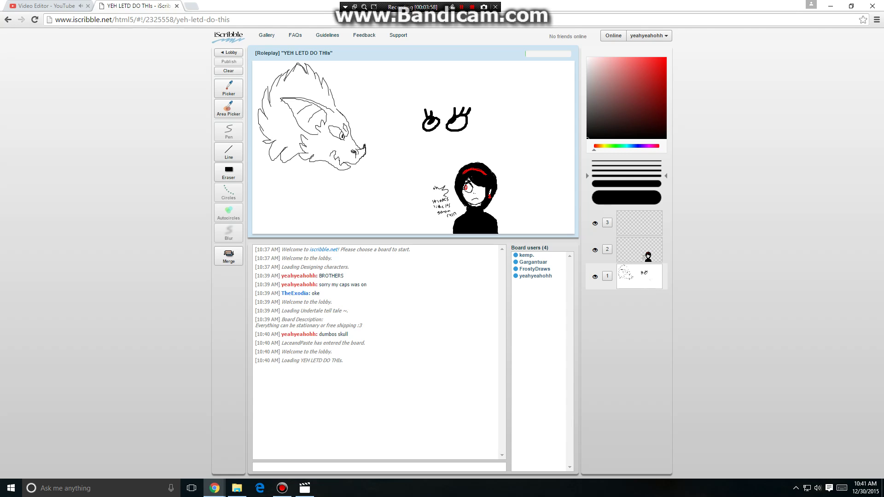
pyautogui.moveTo(430, 131)
pyautogui.mouseDown()
pyautogui.moveTo(407, 160)
pyautogui.moveTo(448, 167)
pyautogui.moveTo(455, 137)
pyautogui.moveTo(431, 98)
pyautogui.moveTo(452, 92)
pyautogui.moveTo(460, 111)
pyautogui.moveTo(464, 85)
pyautogui.moveTo(474, 102)
pyautogui.moveTo(458, 143)
pyautogui.moveTo(423, 133)
pyautogui.mouseUp()
pyautogui.rightClick(424, 133)
pyautogui.click(417, 138)
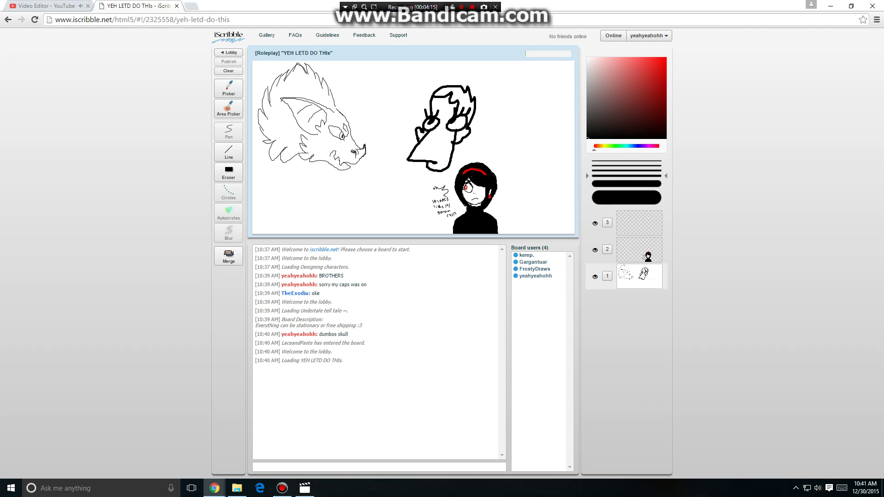
# - Add a rounded black curl behind the back of the cartoon head's hair
pyautogui.moveTo(469, 113)
pyautogui.mouseDown()
pyautogui.moveTo(477, 122)
pyautogui.moveTo(468, 128)
pyautogui.mouseUp()
pyautogui.scroll(1, 470, 131)
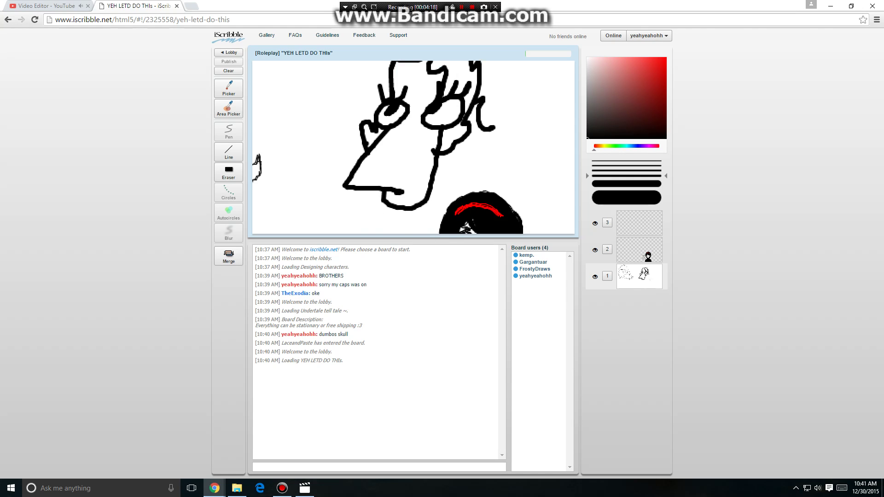
pyautogui.scroll(-1, 470, 131)
pyautogui.scroll(4, 475, 125)
pyautogui.scroll(-3, 470, 118)
pyautogui.scroll(1, 470, 118)
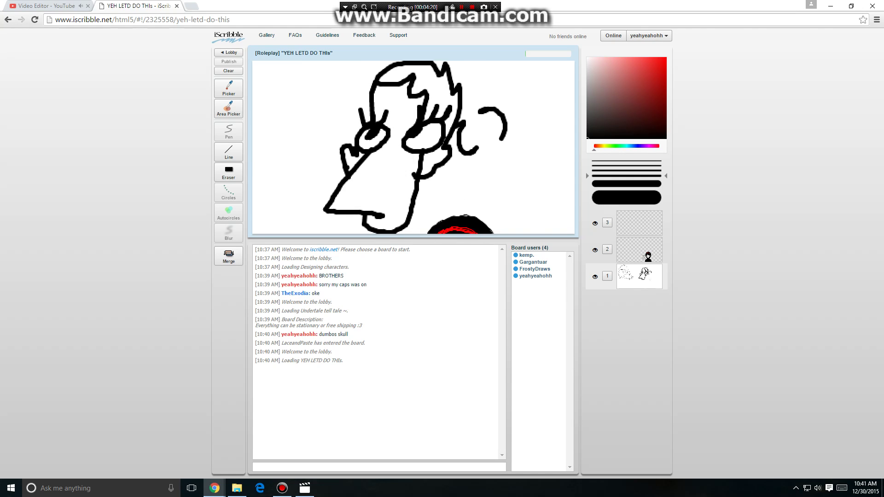
pyautogui.scroll(-1, 470, 117)
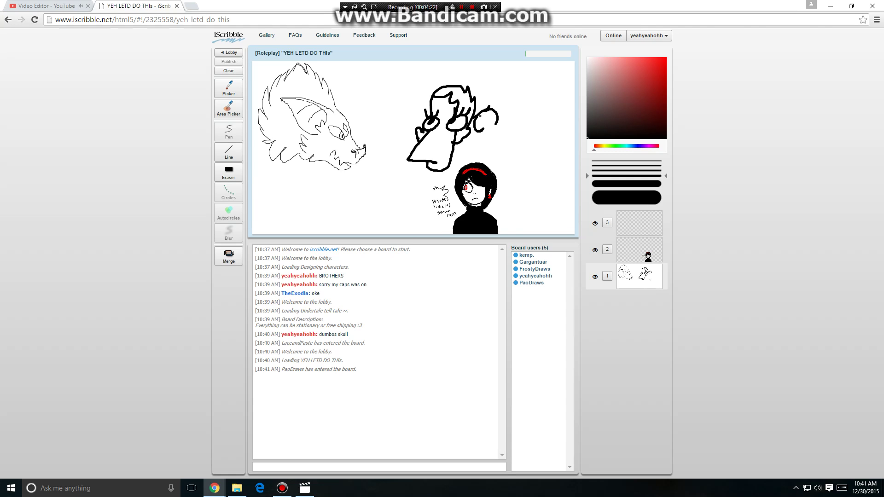
# - Draw a large round eye, a narrow oval eye and a short mouth line in black beside the first cartoon head
pyautogui.moveTo(481, 116)
pyautogui.mouseDown()
pyautogui.moveTo(479, 124)
pyautogui.moveTo(512, 131)
pyautogui.moveTo(516, 115)
pyautogui.moveTo(511, 125)
pyautogui.mouseUp()
pyautogui.scroll(1, 515, 121)
pyautogui.scroll(-1, 512, 138)
pyautogui.moveTo(490, 137); pyautogui.dragTo(501, 138)
pyautogui.rightClick(501, 138)
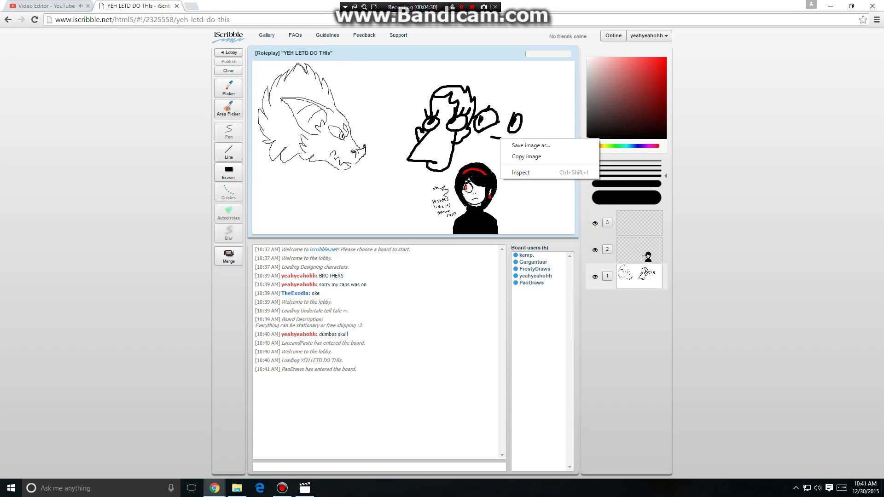
# - Add small black dots inside the narrow oval eye and thicken its lower rim
pyautogui.scroll(3, 512, 129)
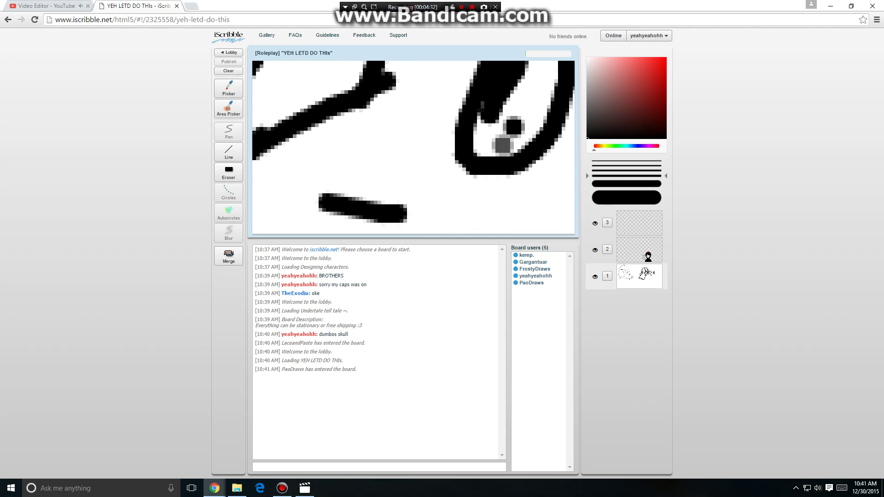
pyautogui.scroll(1, 522, 151)
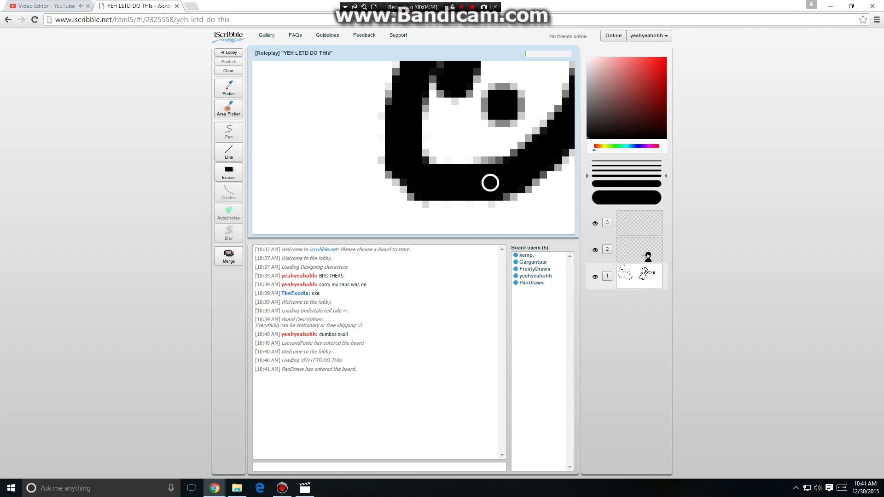
pyautogui.click(493, 176)
pyautogui.rightClick(493, 173)
pyautogui.click(465, 168)
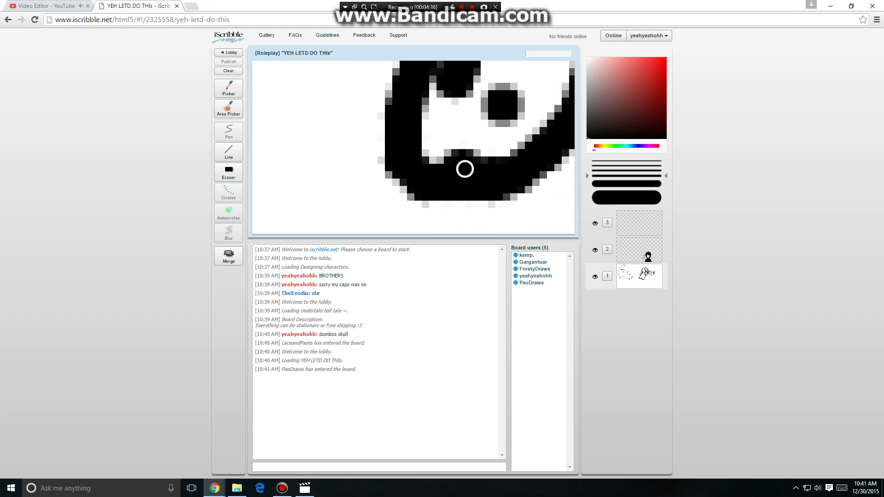
pyautogui.rightClick(464, 172)
pyautogui.click(462, 171)
pyautogui.scroll(-4, 442, 156)
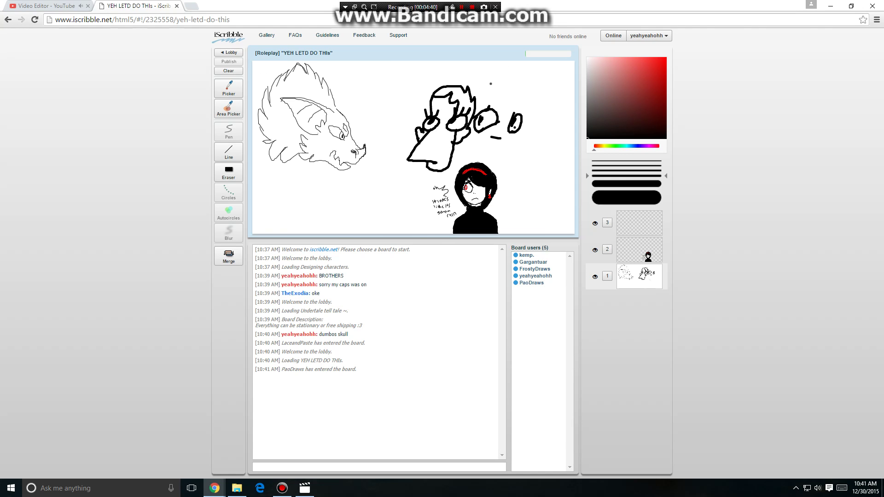
# - Complete the second cartoon head with curly hair, a jaw, a filled eye and a striped pointed shape, plus two small ovals beside it
pyautogui.moveTo(519, 117)
pyautogui.mouseDown()
pyautogui.moveTo(493, 153)
pyautogui.moveTo(501, 140)
pyautogui.moveTo(503, 152)
pyautogui.moveTo(525, 148)
pyautogui.moveTo(535, 102)
pyautogui.moveTo(501, 85)
pyautogui.moveTo(477, 96)
pyautogui.moveTo(475, 108)
pyautogui.moveTo(523, 111)
pyautogui.moveTo(557, 175)
pyautogui.mouseUp()
pyautogui.moveTo(547, 140)
pyautogui.mouseDown()
pyautogui.moveTo(528, 185)
pyautogui.moveTo(519, 157)
pyautogui.moveTo(538, 182)
pyautogui.mouseUp()
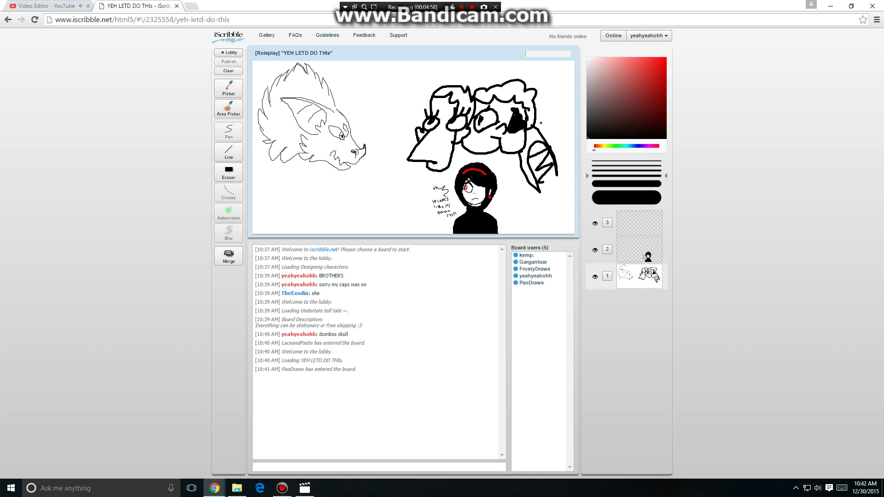
pyautogui.moveTo(541, 123)
pyautogui.mouseDown()
pyautogui.moveTo(552, 114)
pyautogui.moveTo(537, 136)
pyautogui.moveTo(543, 130)
pyautogui.mouseUp()
pyautogui.moveTo(560, 161)
pyautogui.mouseDown()
pyautogui.moveTo(566, 142)
pyautogui.moveTo(563, 154)
pyautogui.mouseUp()
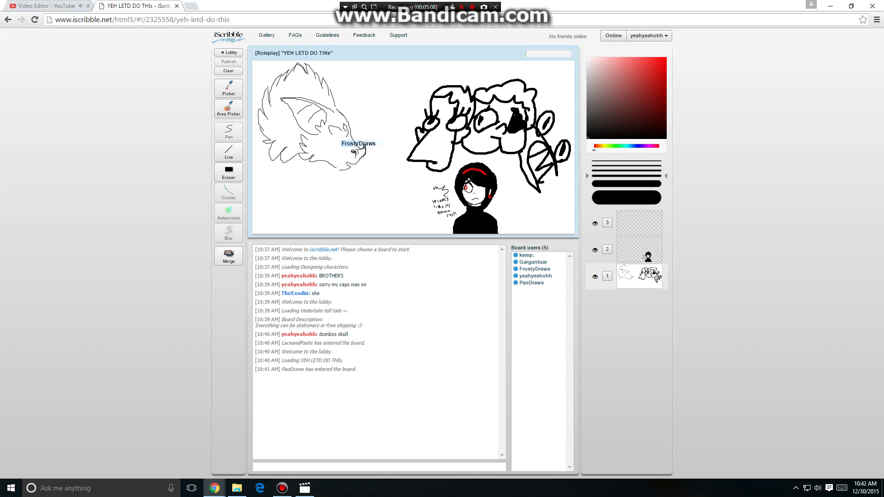
# - Send the chat messages "i name thee" and "girl-buttguy-dino person" to the board
pyautogui.click(378, 467)
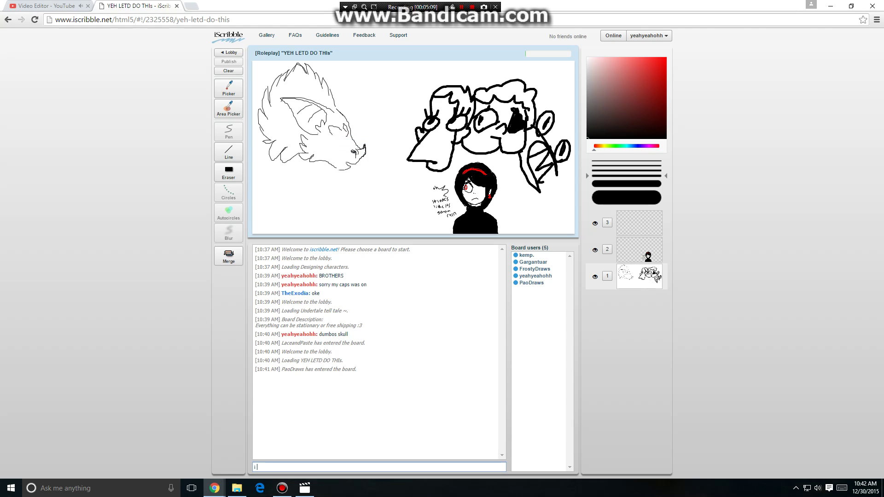
pyautogui.write('i name thee')
pyautogui.press('Return')
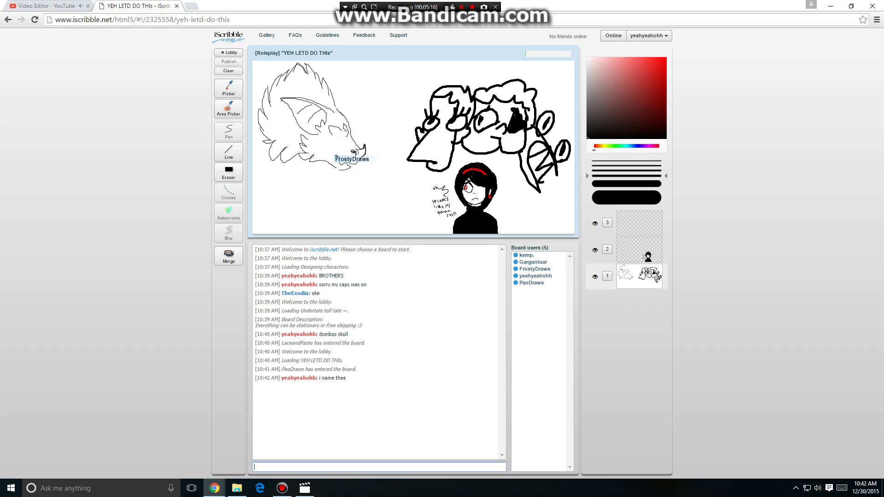
pyautogui.write('girl-buttgu')
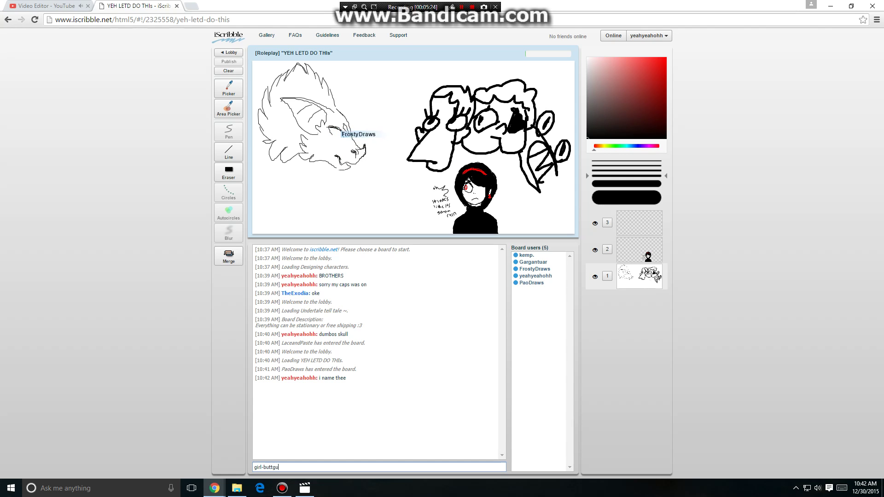
pyautogui.write('y-din')
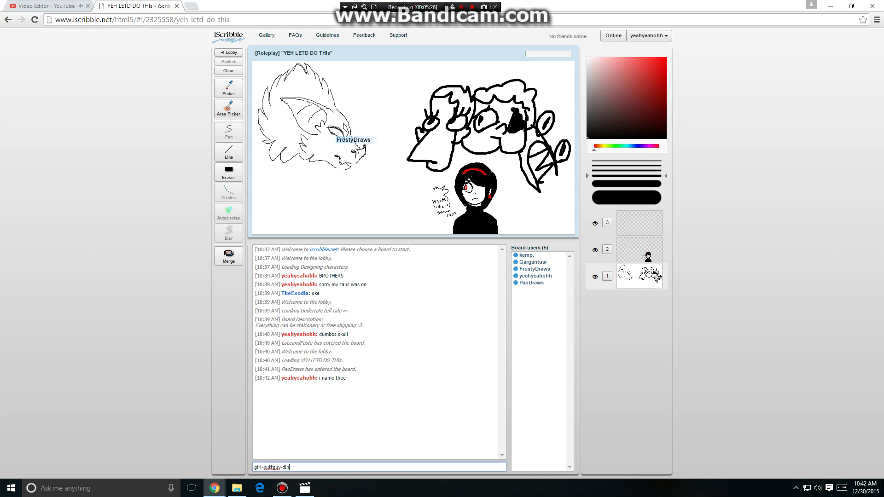
pyautogui.write('o  person')
pyautogui.press('Return')
# - Send the chat messages "coming 2178" and "rated pg-13" to the board
pyautogui.write('comi')
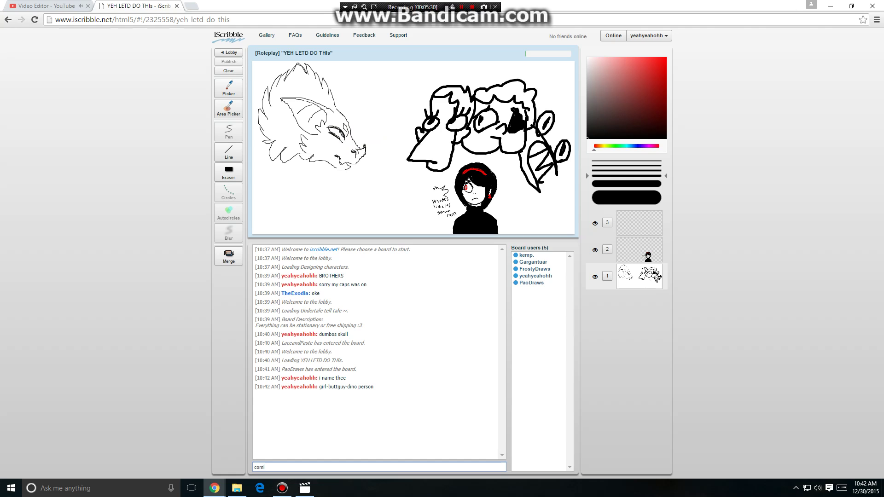
pyautogui.write('ng 2178')
pyautogui.press('Return')
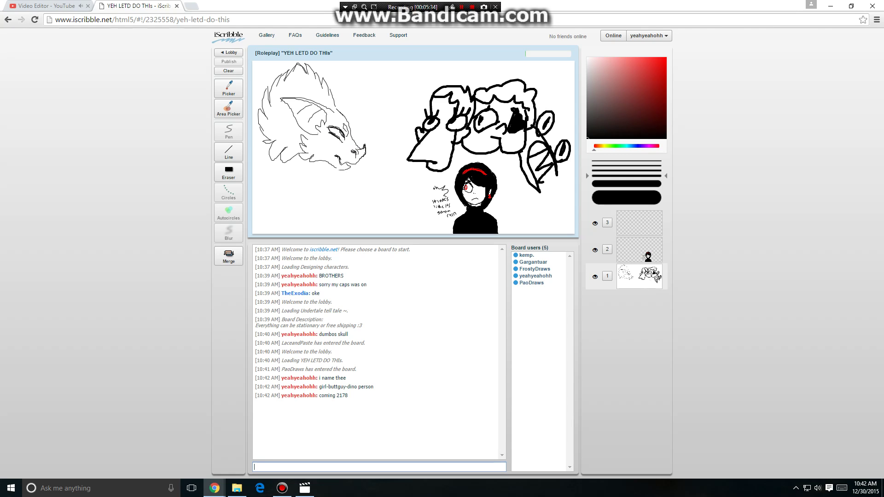
pyautogui.write('rated popg')
pyautogui.press('BackSpace')
pyautogui.press('BackSpace')
pyautogui.write('-13')
pyautogui.press('Return')
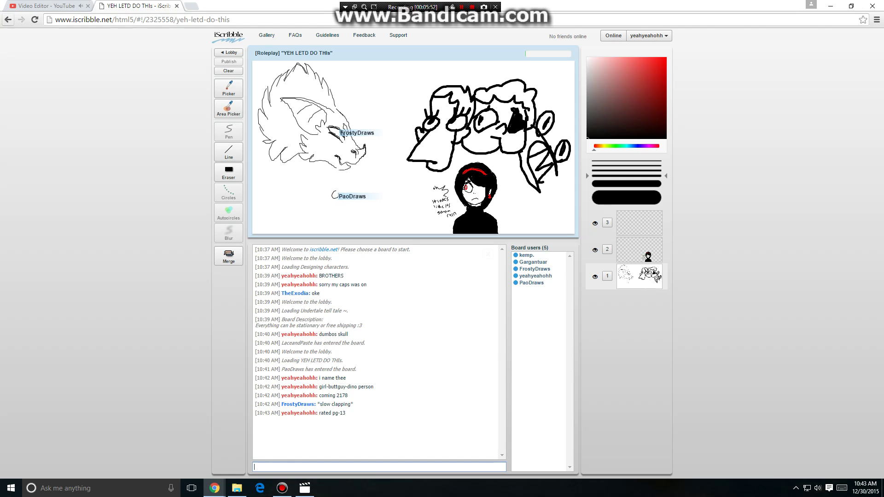
# - Return to the lobby and open the general board "I have no friends online atm"
pyautogui.click(8, 20)
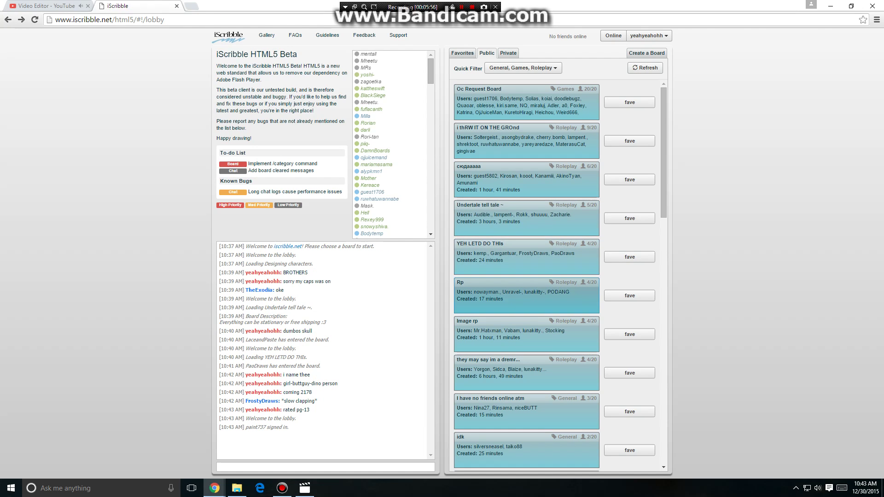
pyautogui.scroll(-1, 527, 277)
pyautogui.click(526, 364)
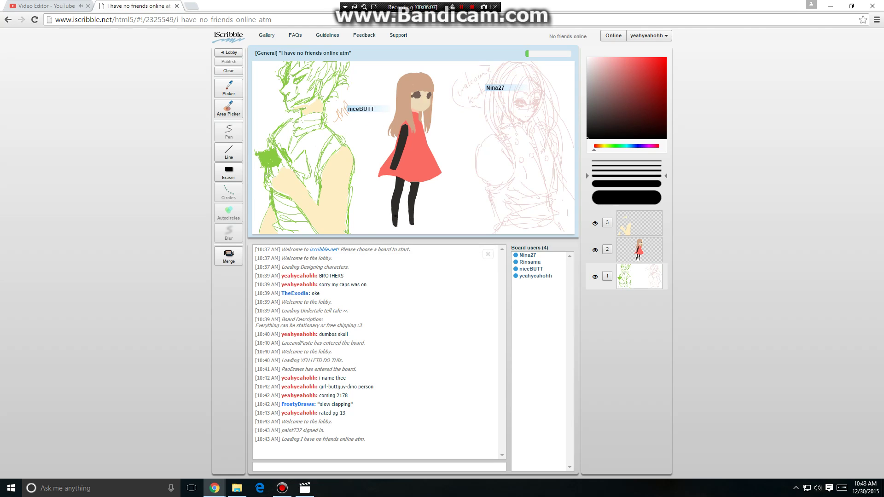
# - Draw a black rhino-like cartoon face with an upright horn, heavy-lidded eyes and teeth beside the girl in the red dress
pyautogui.moveTo(443, 195)
pyautogui.mouseDown()
pyautogui.moveTo(428, 201)
pyautogui.moveTo(468, 199)
pyautogui.moveTo(453, 230)
pyautogui.moveTo(448, 224)
pyautogui.moveTo(464, 219)
pyautogui.moveTo(429, 222)
pyautogui.moveTo(437, 221)
pyautogui.moveTo(427, 210)
pyautogui.moveTo(427, 220)
pyautogui.mouseUp()
pyautogui.moveTo(427, 194)
pyautogui.mouseDown()
pyautogui.moveTo(461, 188)
pyautogui.moveTo(468, 197)
pyautogui.moveTo(452, 169)
pyautogui.moveTo(462, 175)
pyautogui.moveTo(471, 218)
pyautogui.moveTo(419, 233)
pyautogui.moveTo(473, 233)
pyautogui.mouseUp()
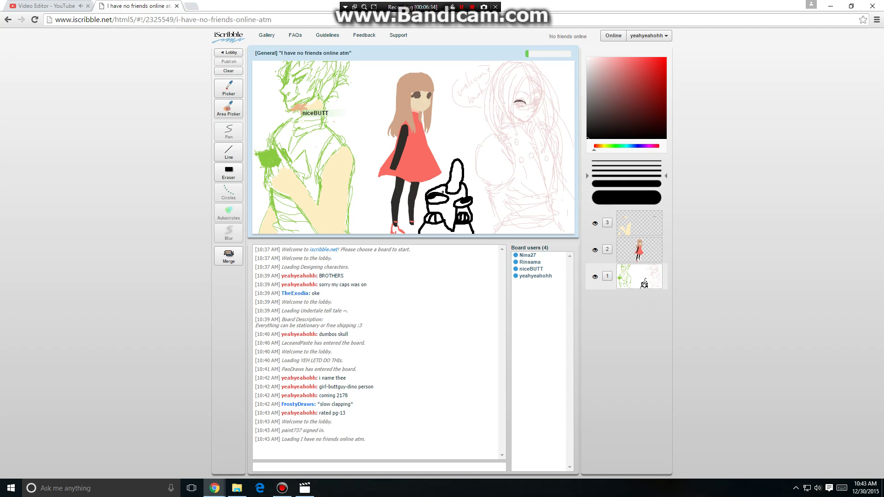
# - Paint bright red drips around the base of the rhino face's horn
pyautogui.scroll(1, 482, 186)
pyautogui.click(644, 81)
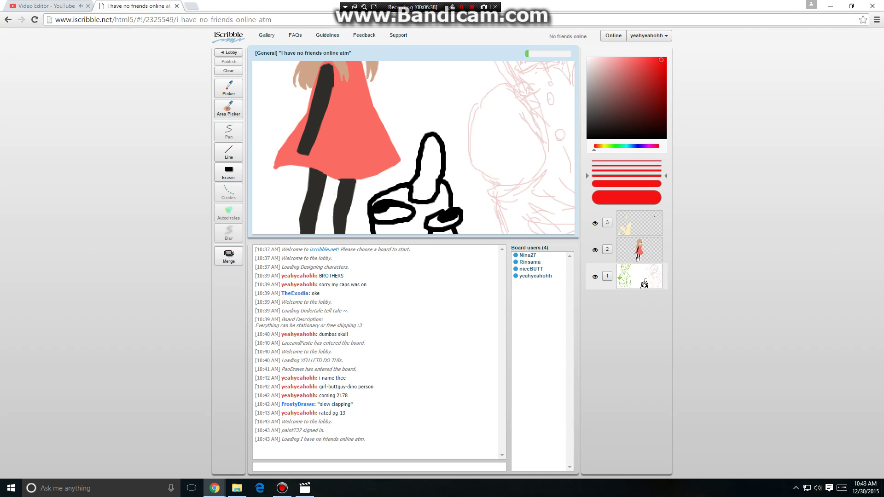
pyautogui.click(409, 194)
pyautogui.moveTo(409, 194)
pyautogui.mouseDown()
pyautogui.moveTo(420, 229)
pyautogui.moveTo(439, 192)
pyautogui.moveTo(440, 209)
pyautogui.mouseUp()
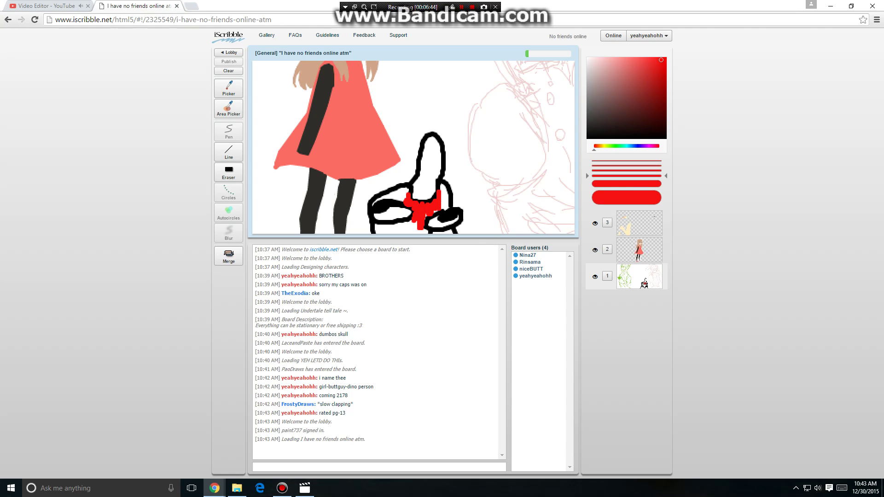
pyautogui.click(440, 212)
# - Fill the rhino face's horn with a muted khaki colour
pyautogui.click(604, 146)
pyautogui.moveTo(634, 103)
pyautogui.mouseDown()
pyautogui.moveTo(620, 108)
pyautogui.moveTo(610, 89)
pyautogui.mouseUp()
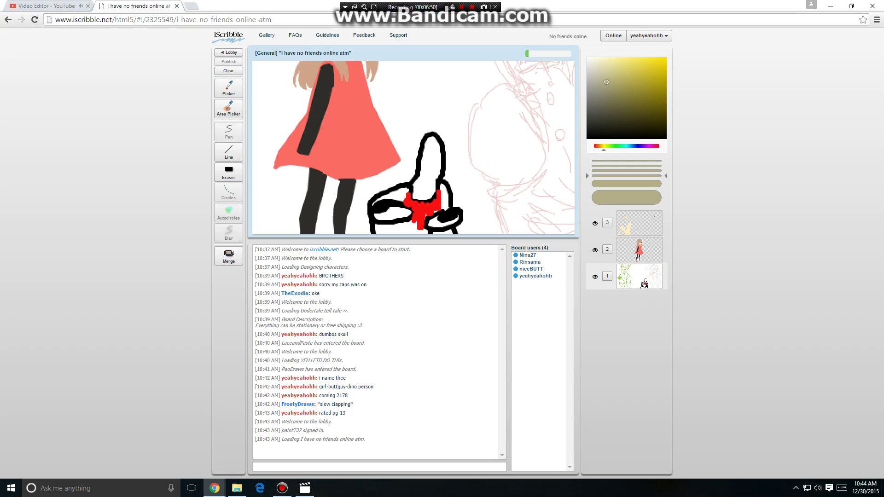
pyautogui.click(401, 201)
pyautogui.moveTo(417, 182)
pyautogui.mouseDown()
pyautogui.moveTo(414, 193)
pyautogui.moveTo(428, 172)
pyautogui.moveTo(429, 138)
pyautogui.moveTo(436, 178)
pyautogui.moveTo(420, 182)
pyautogui.moveTo(429, 126)
pyautogui.moveTo(445, 168)
pyautogui.mouseUp()
pyautogui.moveTo(435, 130); pyautogui.dragTo(443, 148)
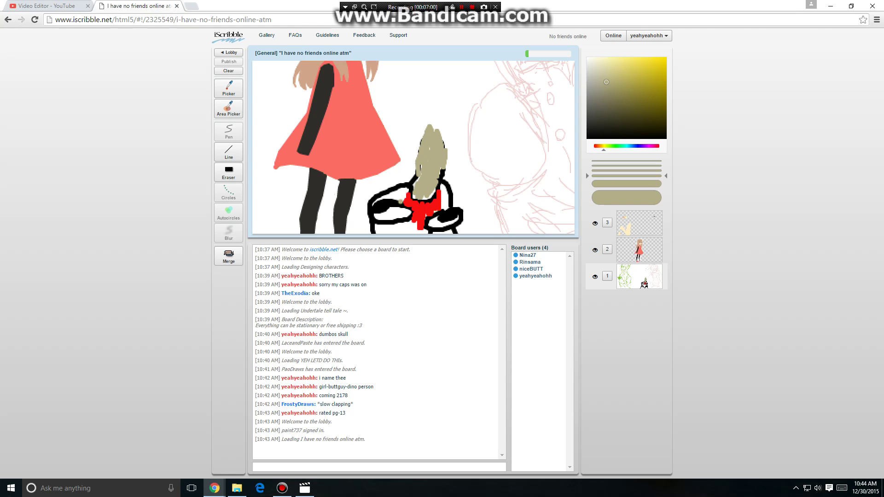
pyautogui.moveTo(417, 181); pyautogui.dragTo(414, 193)
# - Thicken the rhino face's eyelids in black and cover the white gap between the red drips and the eye
pyautogui.moveTo(648, 120); pyautogui.dragTo(666, 138)
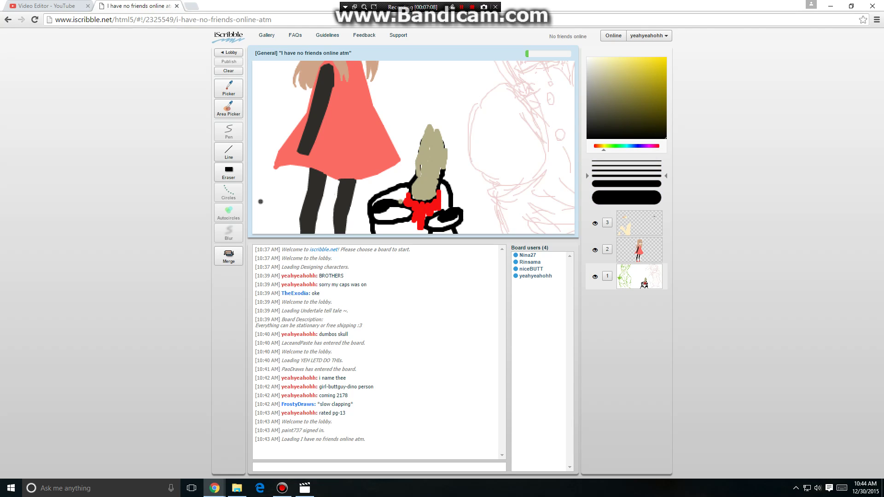
pyautogui.moveTo(405, 202); pyautogui.dragTo(387, 197)
pyautogui.moveTo(435, 220); pyautogui.dragTo(455, 204)
pyautogui.scroll(3, 439, 213)
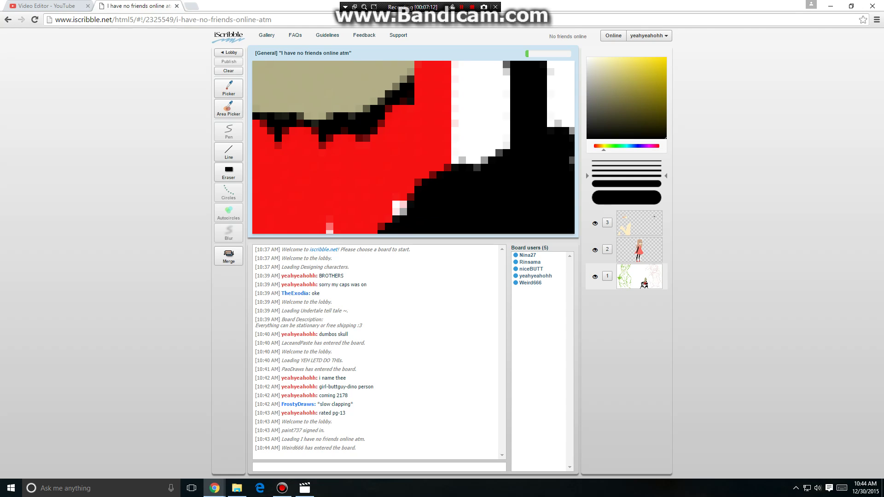
pyautogui.scroll(-5, 454, 203)
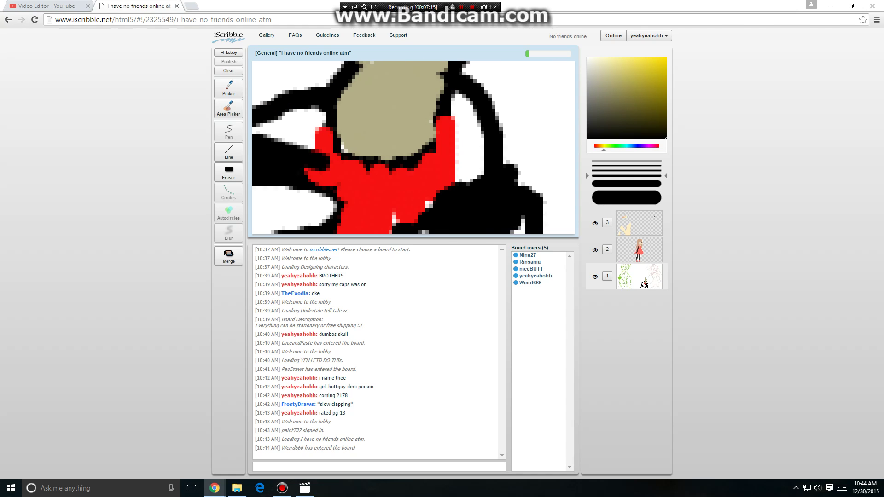
pyautogui.rightClick(454, 203)
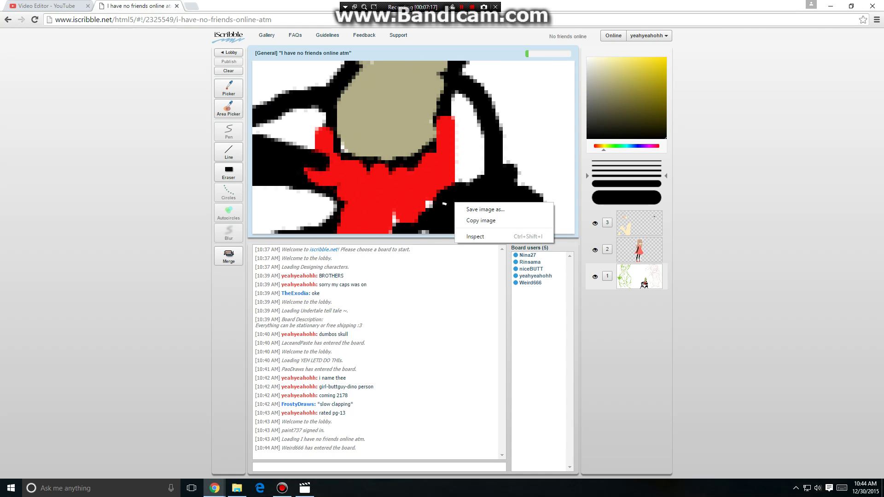
pyautogui.moveTo(442, 205); pyautogui.dragTo(424, 207)
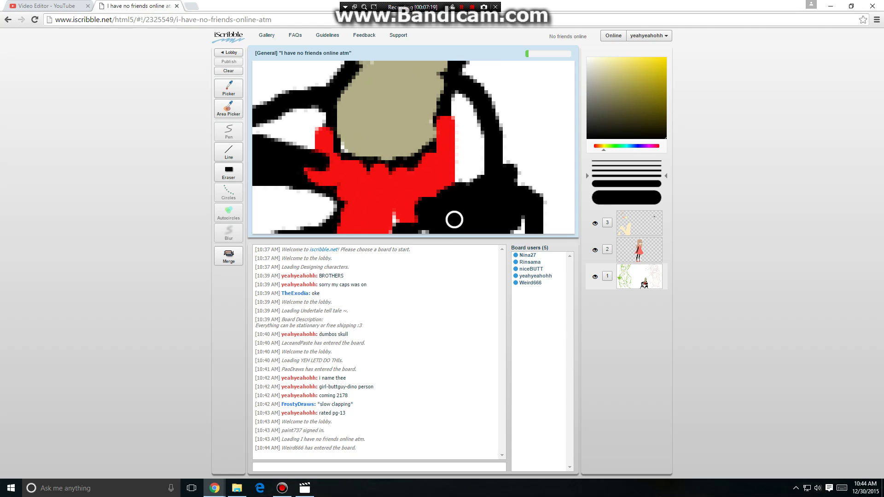
pyautogui.scroll(1, 417, 210)
pyautogui.scroll(-2, 438, 214)
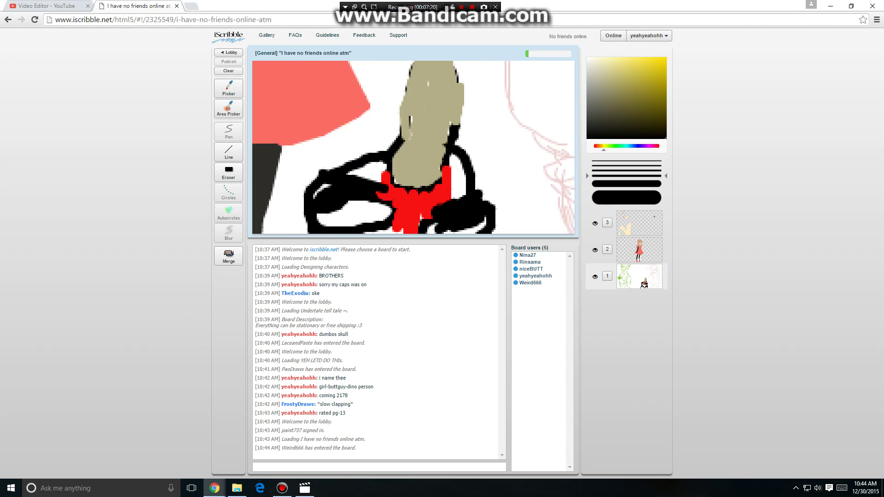
pyautogui.scroll(-5, 460, 218)
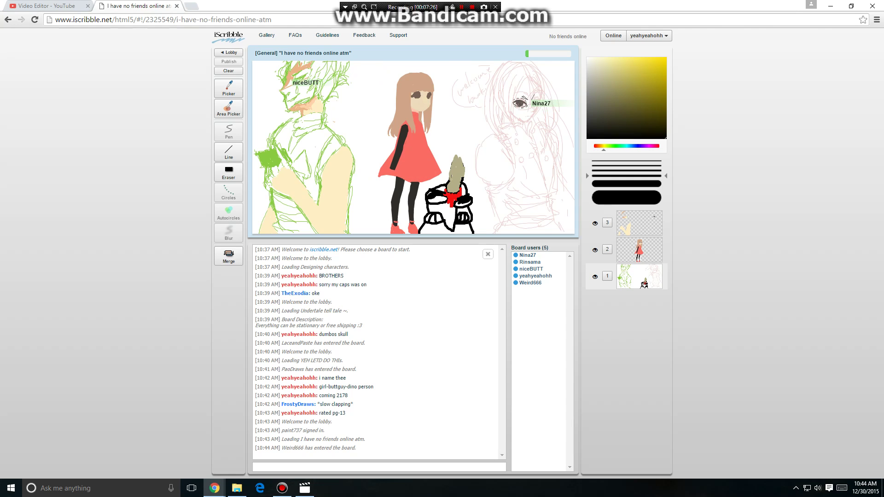
# - Send the chat messages "rinoman" and "for president" to the board
pyautogui.click(254, 467)
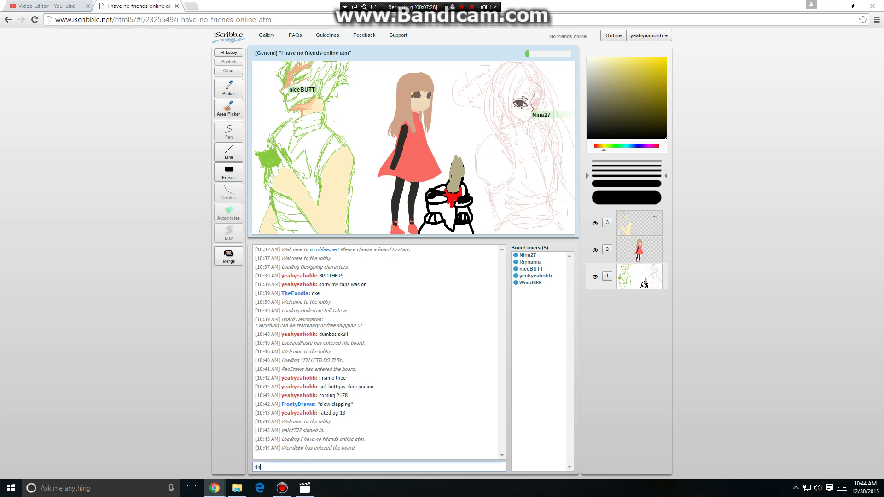
pyautogui.write('rino')
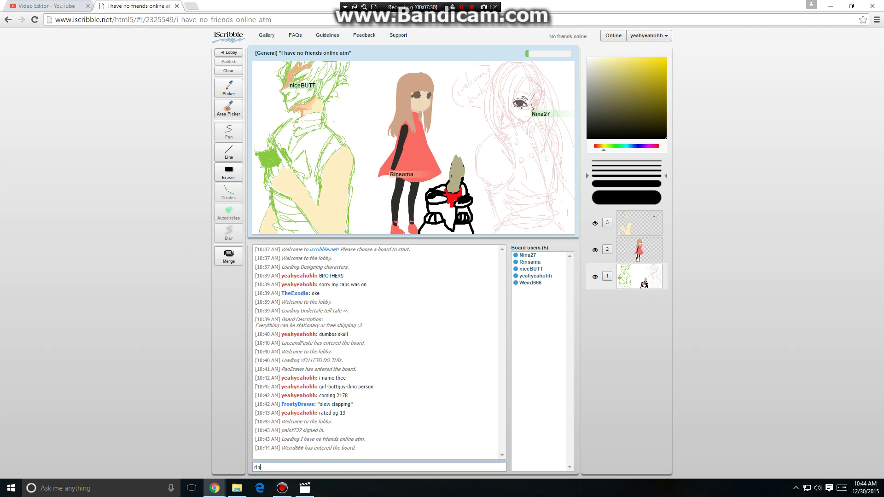
pyautogui.write('msn')
pyautogui.press('BackSpace')
pyautogui.press('BackSpace')
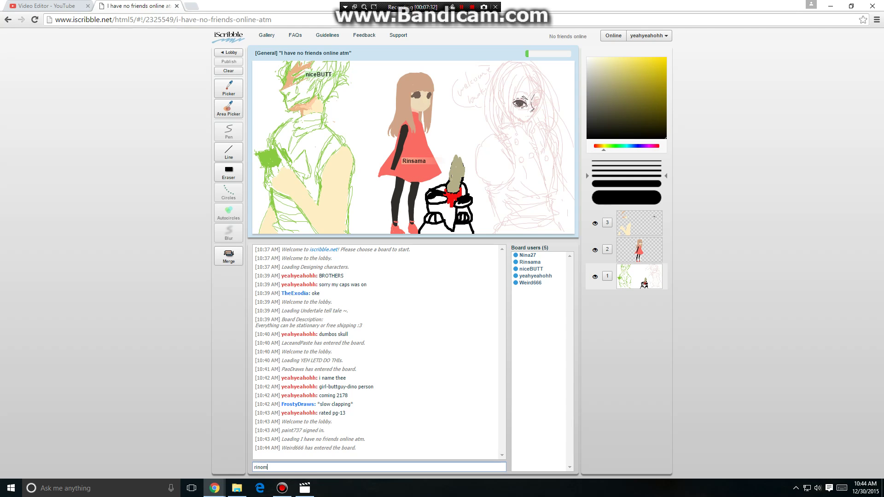
pyautogui.write('an')
pyautogui.press('Return')
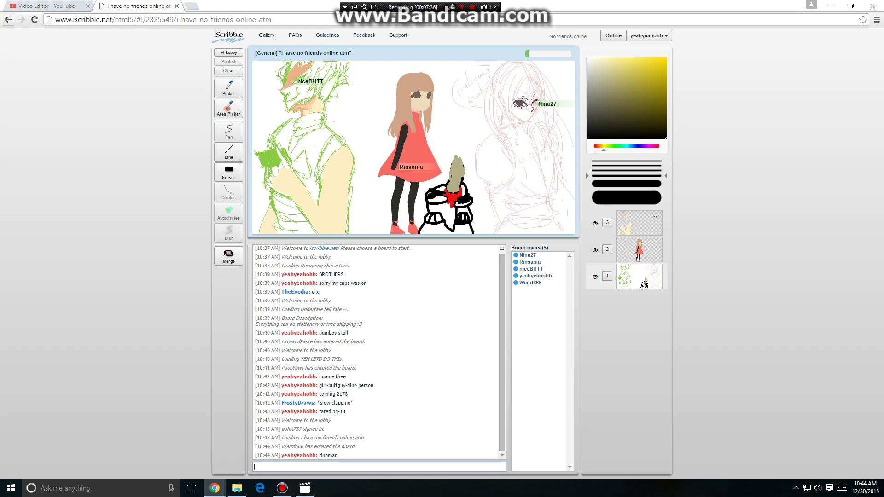
pyautogui.write('for')
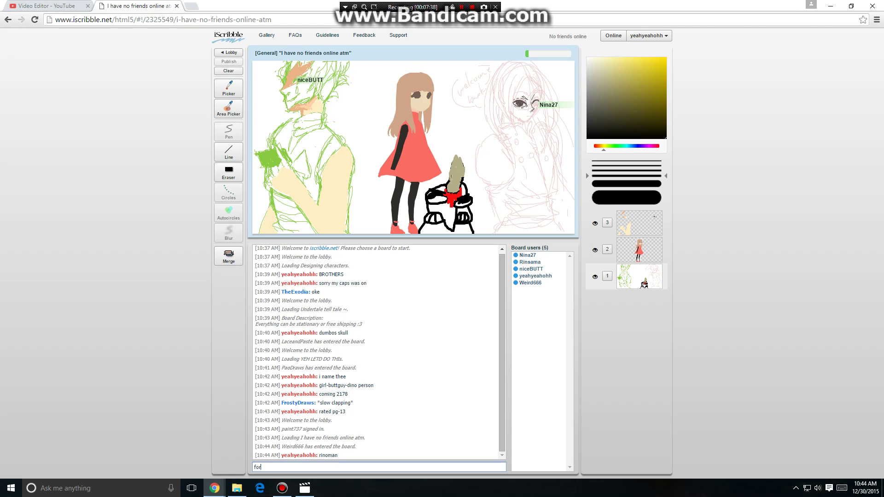
pyautogui.write(' president')
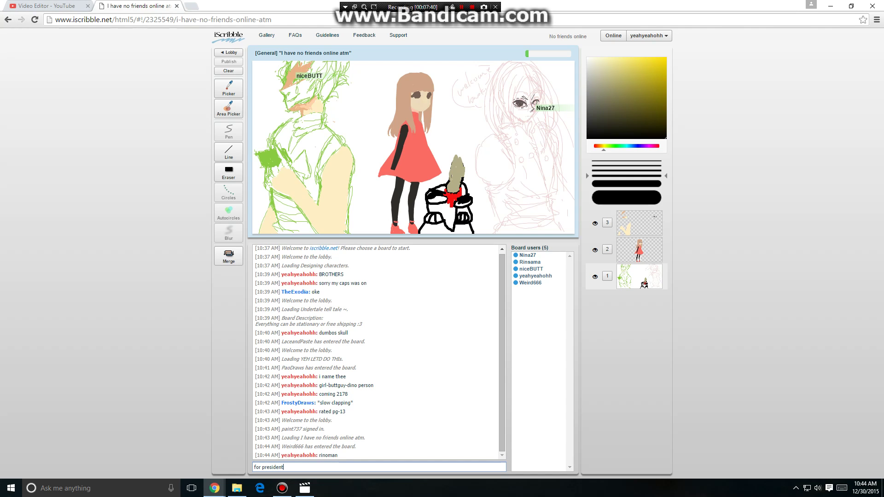
pyautogui.press('Return')
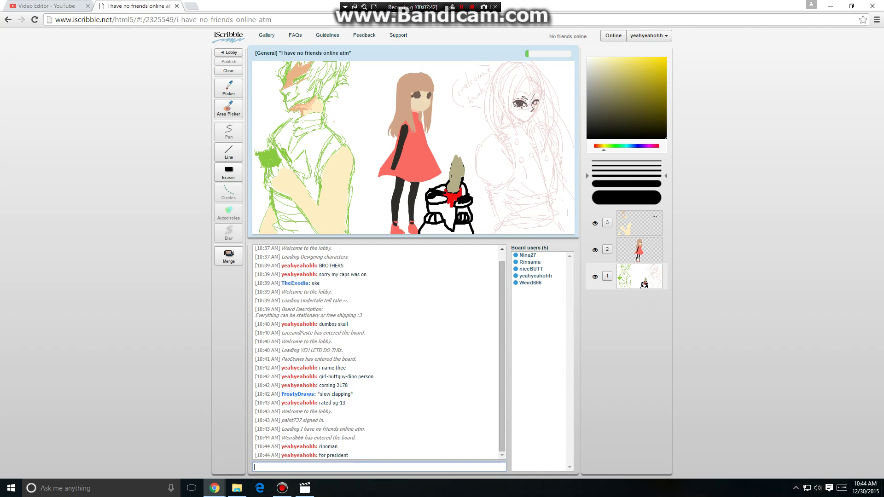
# - Return to the lobby and open the public board "blueberry toffee"
pyautogui.click(8, 20)
pyautogui.scroll(-15, 526, 276)
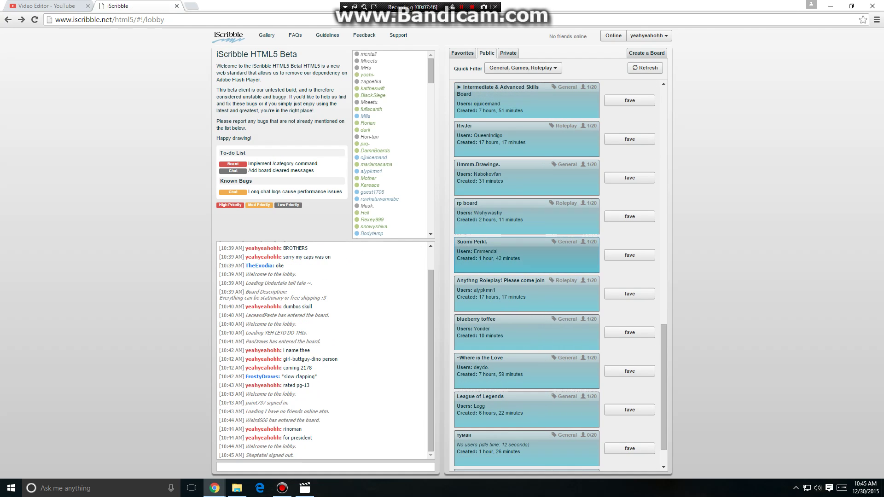
pyautogui.click(526, 328)
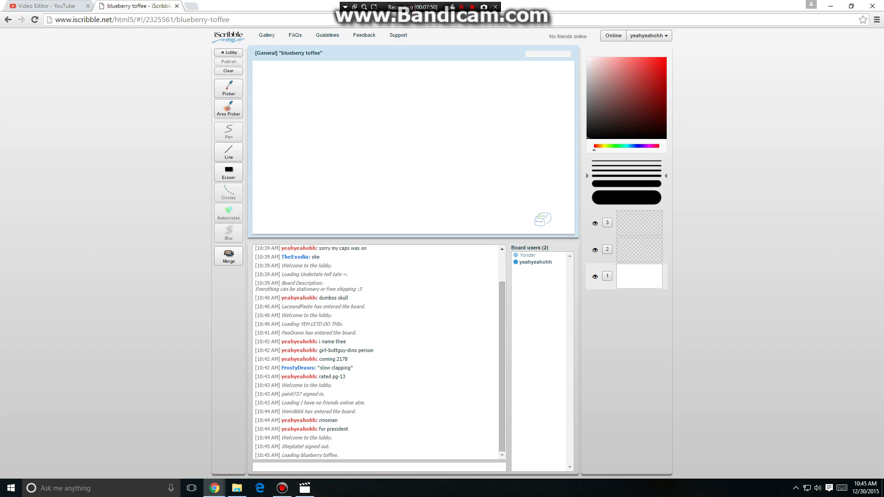
# - Draw a black cartoon head with two heavy-lidded oval eyes, a long alligator-like snout and curly hair using a thicker brush
pyautogui.click(626, 176)
pyautogui.moveTo(308, 154)
pyautogui.mouseDown()
pyautogui.moveTo(281, 164)
pyautogui.moveTo(347, 149)
pyautogui.moveTo(328, 151)
pyautogui.mouseUp()
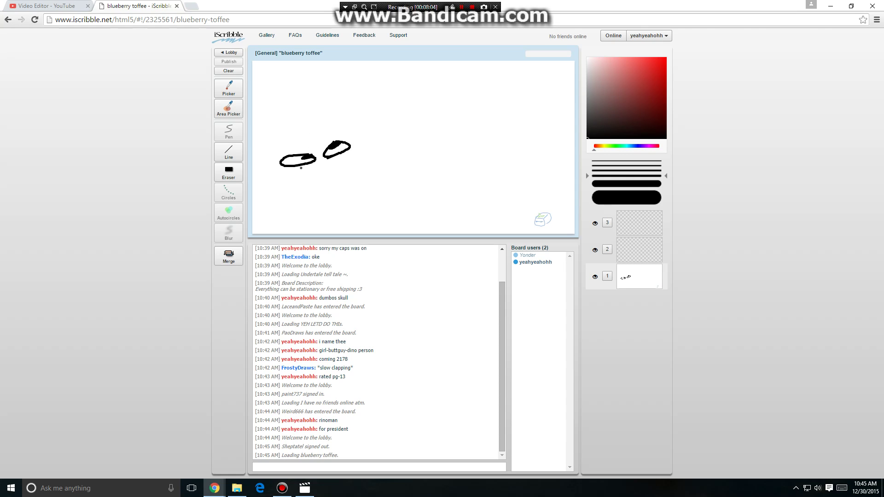
pyautogui.moveTo(302, 168)
pyautogui.mouseDown()
pyautogui.moveTo(345, 189)
pyautogui.moveTo(395, 179)
pyautogui.mouseUp()
pyautogui.moveTo(341, 151)
pyautogui.mouseDown()
pyautogui.moveTo(408, 151)
pyautogui.moveTo(413, 169)
pyautogui.moveTo(395, 179)
pyautogui.moveTo(429, 176)
pyautogui.moveTo(405, 153)
pyautogui.mouseUp()
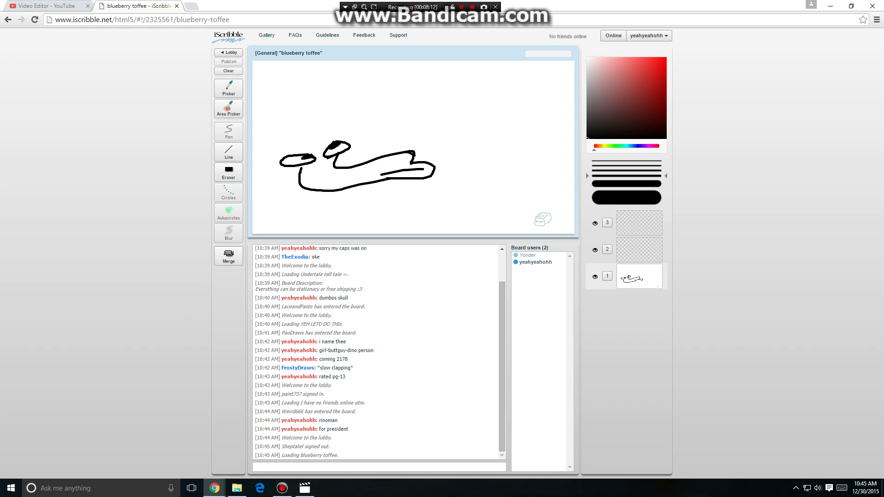
pyautogui.moveTo(299, 174)
pyautogui.mouseDown()
pyautogui.moveTo(288, 177)
pyautogui.moveTo(279, 144)
pyautogui.moveTo(322, 113)
pyautogui.moveTo(352, 123)
pyautogui.moveTo(339, 137)
pyautogui.moveTo(351, 139)
pyautogui.moveTo(350, 161)
pyautogui.moveTo(339, 162)
pyautogui.moveTo(353, 153)
pyautogui.moveTo(296, 170)
pyautogui.moveTo(314, 134)
pyautogui.moveTo(328, 142)
pyautogui.mouseUp()
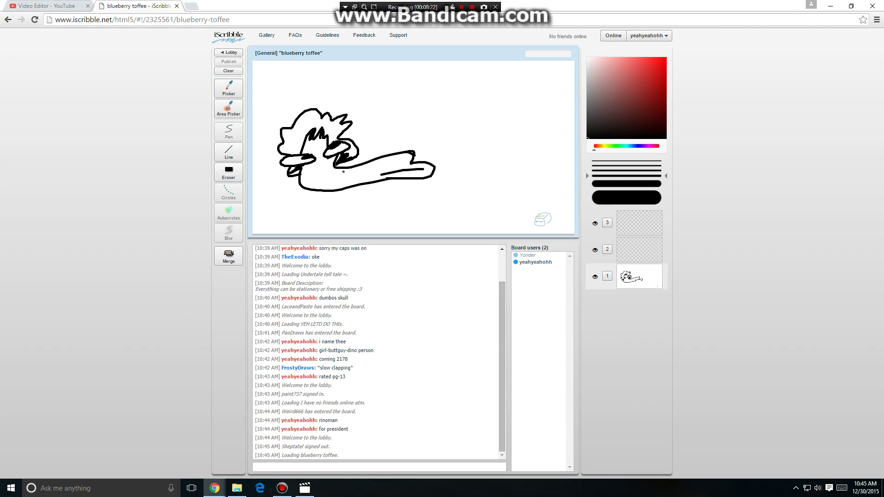
# - Add teeth along the snout, a collared upper body with puffy sleeves and arms, and dark streaks under the eyes
pyautogui.moveTo(379, 170)
pyautogui.mouseDown()
pyautogui.moveTo(378, 179)
pyautogui.moveTo(398, 166)
pyautogui.moveTo(424, 169)
pyautogui.mouseUp()
pyautogui.moveTo(313, 191)
pyautogui.mouseDown()
pyautogui.moveTo(289, 213)
pyautogui.moveTo(311, 202)
pyautogui.moveTo(287, 217)
pyautogui.moveTo(287, 233)
pyautogui.moveTo(292, 215)
pyautogui.mouseUp()
pyautogui.moveTo(352, 189)
pyautogui.mouseDown()
pyautogui.moveTo(360, 213)
pyautogui.moveTo(333, 208)
pyautogui.moveTo(340, 233)
pyautogui.moveTo(347, 220)
pyautogui.moveTo(333, 233)
pyautogui.mouseUp()
pyautogui.moveTo(285, 213); pyautogui.dragTo(276, 233)
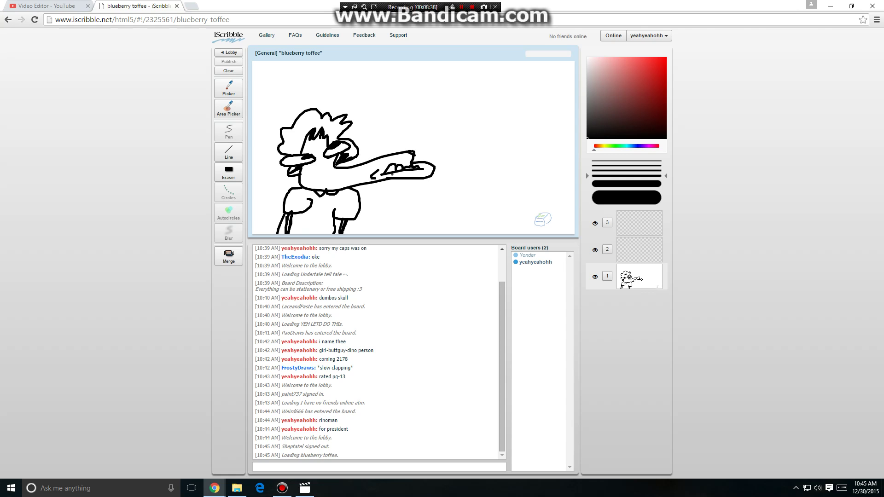
pyautogui.moveTo(393, 176)
pyautogui.mouseDown()
pyautogui.moveTo(394, 188)
pyautogui.moveTo(400, 176)
pyautogui.mouseUp()
pyautogui.moveTo(308, 166)
pyautogui.mouseDown()
pyautogui.moveTo(328, 160)
pyautogui.moveTo(326, 177)
pyautogui.moveTo(328, 166)
pyautogui.moveTo(310, 181)
pyautogui.mouseUp()
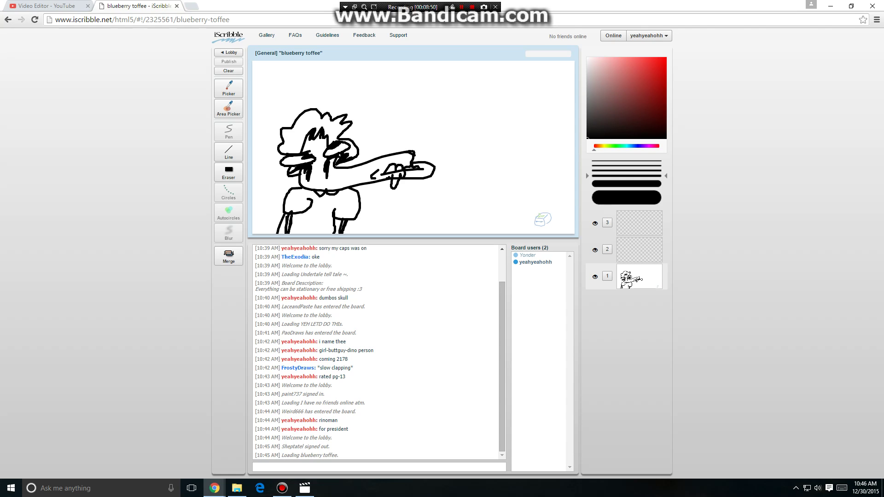
# - Darken the strokes above the rear eye and draw jagged black lines above the head and below the snout
pyautogui.moveTo(352, 136)
pyautogui.mouseDown()
pyautogui.moveTo(330, 143)
pyautogui.moveTo(342, 136)
pyautogui.mouseUp()
pyautogui.moveTo(379, 222)
pyautogui.mouseDown()
pyautogui.moveTo(398, 220)
pyautogui.moveTo(394, 187)
pyautogui.mouseUp()
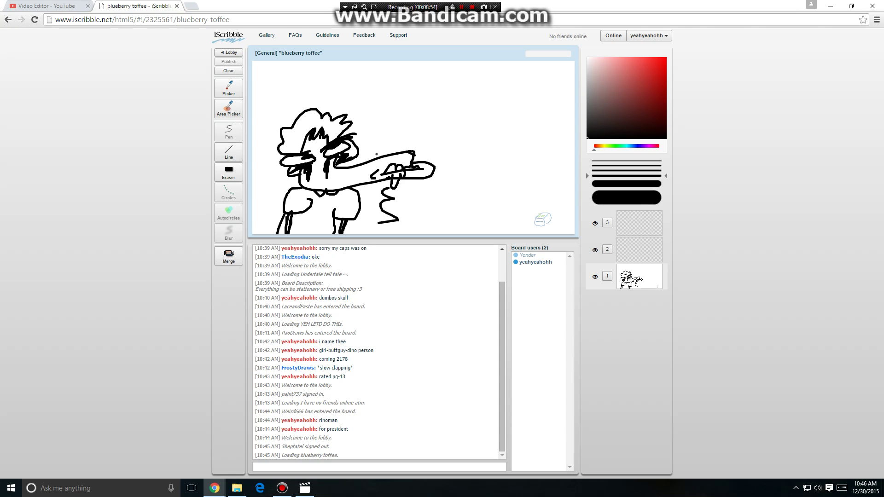
pyautogui.moveTo(377, 154)
pyautogui.mouseDown()
pyautogui.moveTo(394, 135)
pyautogui.moveTo(370, 104)
pyautogui.moveTo(328, 92)
pyautogui.mouseUp()
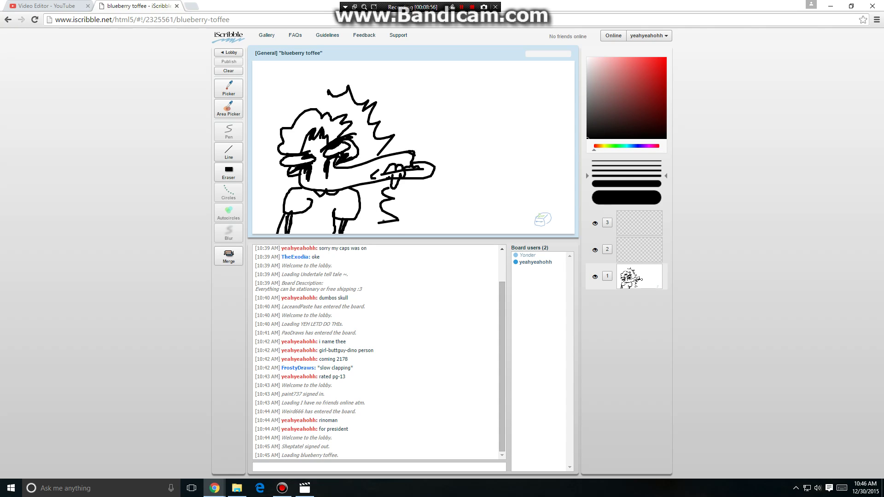
pyautogui.moveTo(386, 222)
pyautogui.mouseDown()
pyautogui.moveTo(400, 230)
pyautogui.moveTo(382, 234)
pyautogui.mouseUp()
# - Send the chat message "gator mom]" to the board
pyautogui.click(256, 467)
pyautogui.write('gato')
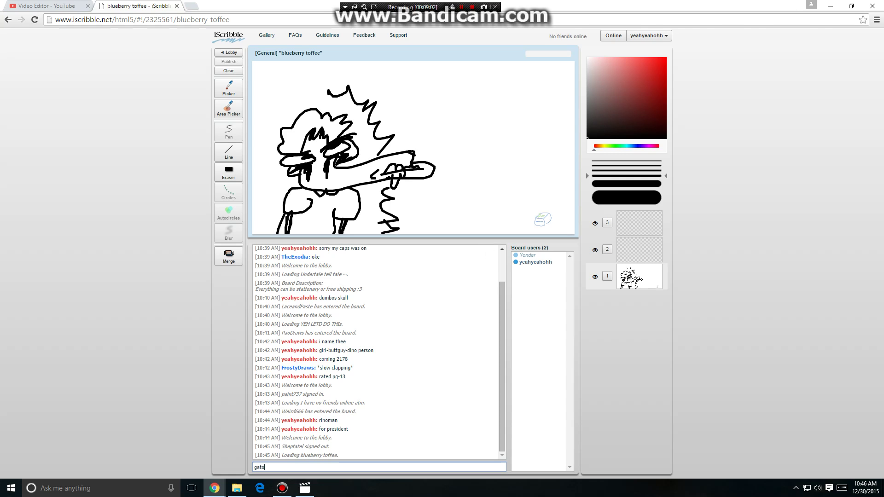
pyautogui.write('r mom]')
pyautogui.press('Return')
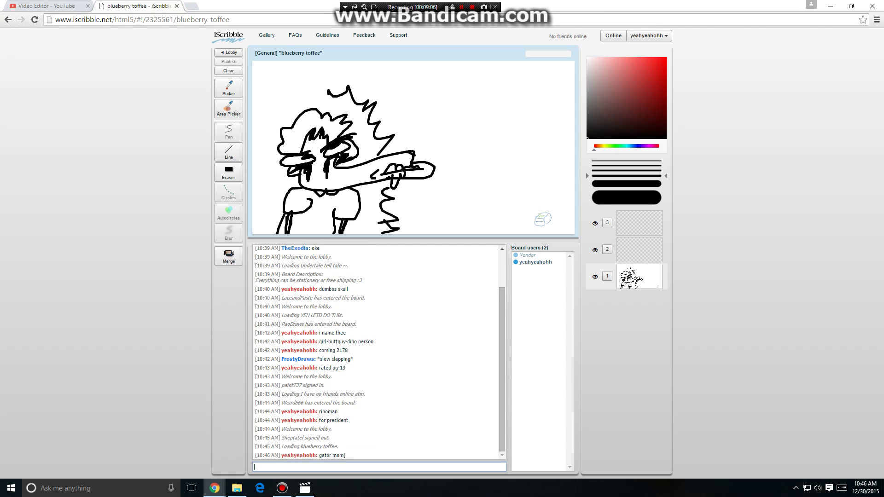
# - Return to the lobby and open the public board "Intermediate & Advanced Skills Board"
pyautogui.click(8, 19)
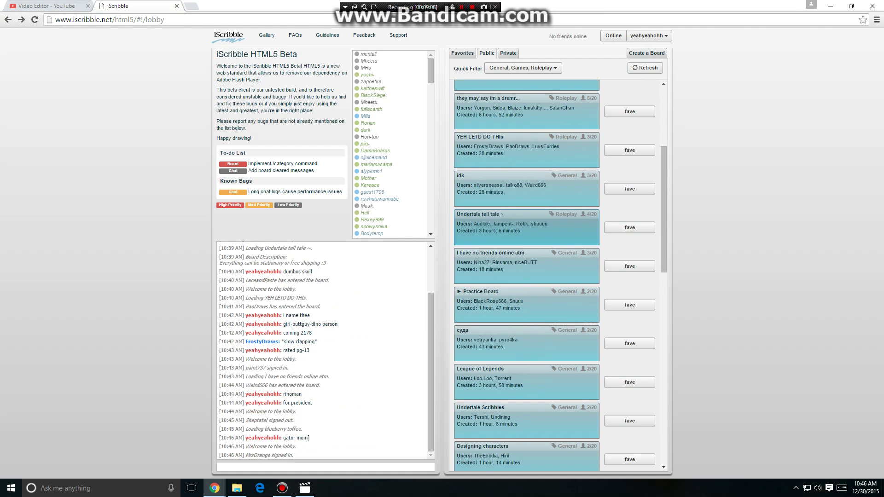
pyautogui.scroll(-6, 526, 277)
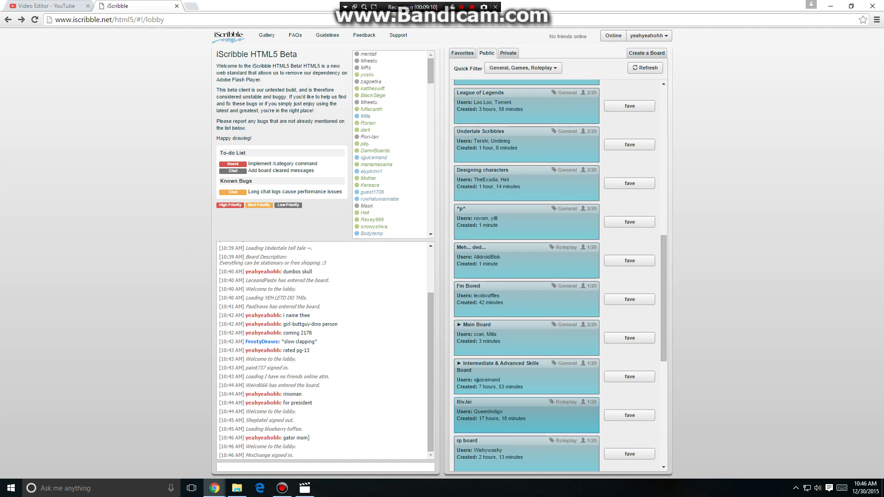
pyautogui.click(498, 375)
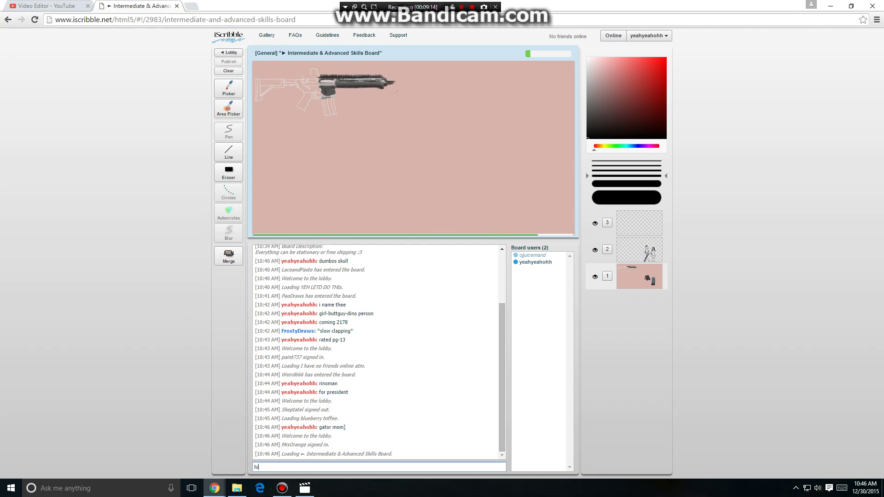
# - Send the chat messages "hi i am scarf" and "i infect the world with my amazing wizard powers" to the board
pyautogui.write('hi i am scarf')
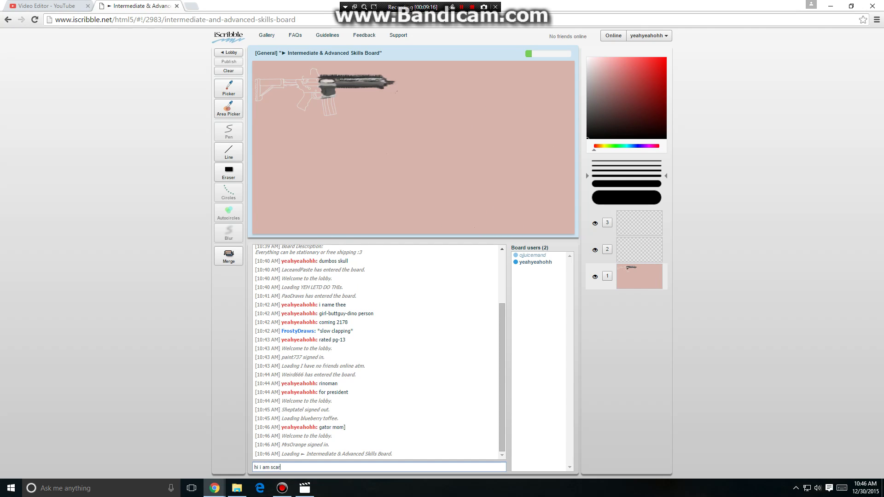
pyautogui.press('Return')
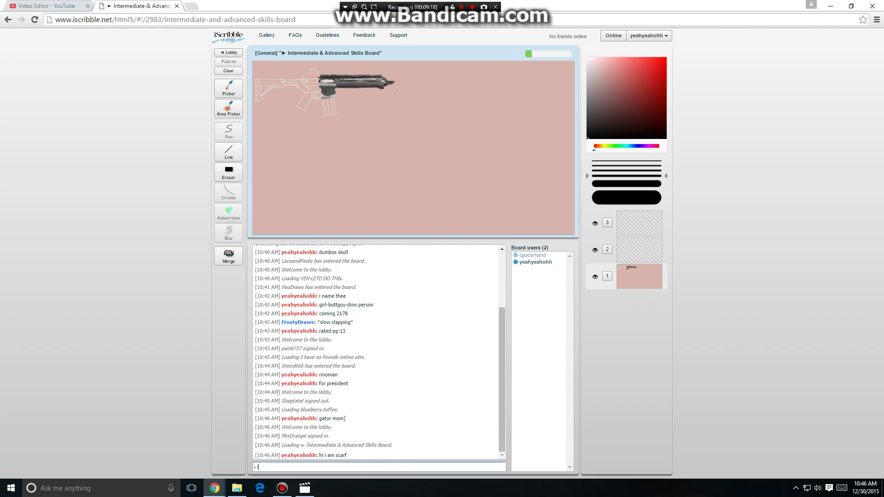
pyautogui.write('i infect the world with my amazing wizard powers')
pyautogui.press('Return')
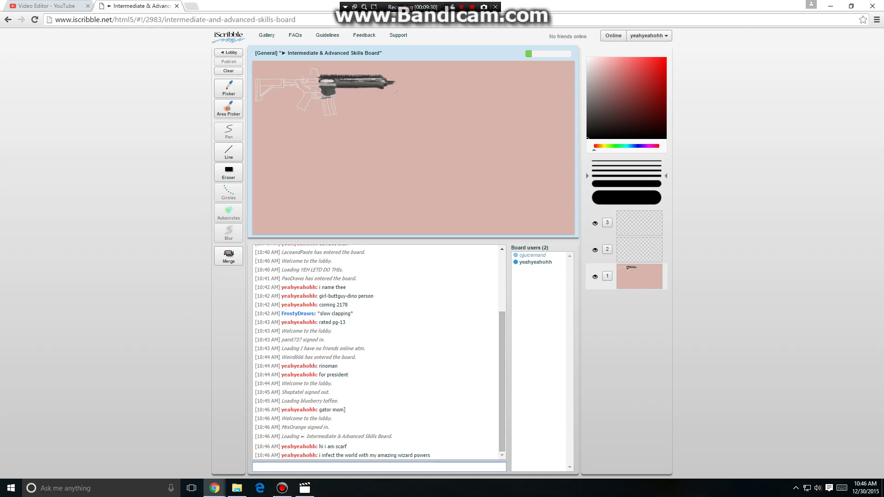
# - Sketch a wizard's face in black on the pink canvas, with two round eyes, a pointed nose, a moustache and a ragged beard
pyautogui.click(666, 137)
pyautogui.moveTo(442, 157)
pyautogui.mouseDown()
pyautogui.moveTo(423, 186)
pyautogui.moveTo(464, 217)
pyautogui.moveTo(502, 190)
pyautogui.moveTo(502, 174)
pyautogui.moveTo(486, 162)
pyautogui.moveTo(498, 167)
pyautogui.moveTo(479, 158)
pyautogui.moveTo(442, 167)
pyautogui.moveTo(444, 158)
pyautogui.moveTo(426, 153)
pyautogui.moveTo(459, 141)
pyautogui.moveTo(450, 128)
pyautogui.moveTo(448, 139)
pyautogui.moveTo(494, 140)
pyautogui.mouseUp()
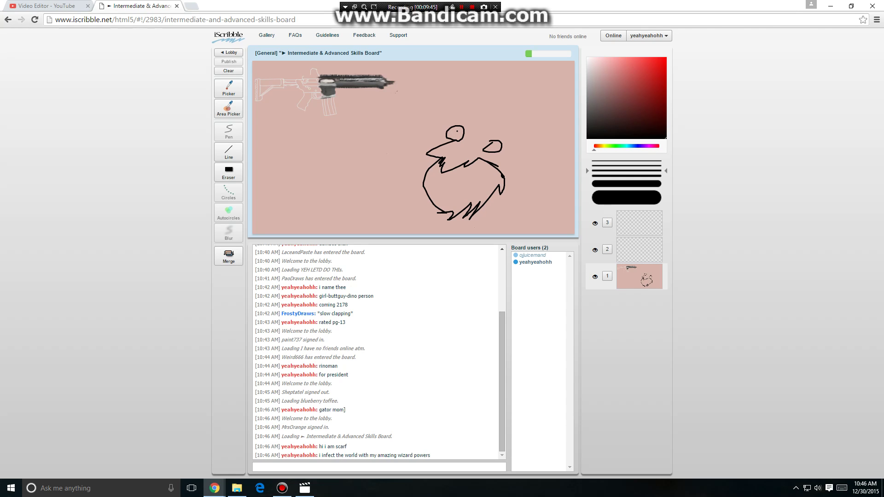
pyautogui.rightClick(493, 150)
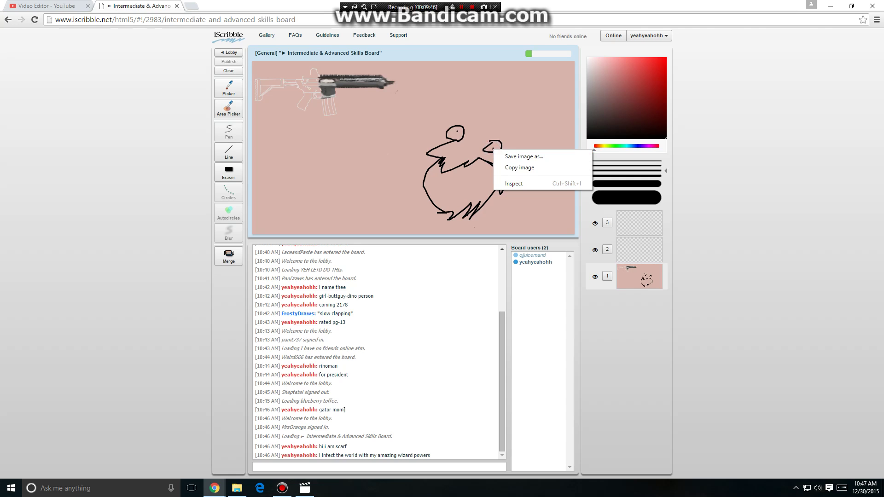
pyautogui.click(461, 130)
# - Add a bent pointed hat, an open toothy mouth and a raised arm with spread fingers to the wizard
pyautogui.moveTo(463, 130)
pyautogui.mouseDown()
pyautogui.moveTo(496, 113)
pyautogui.moveTo(494, 140)
pyautogui.moveTo(548, 84)
pyautogui.moveTo(503, 97)
pyautogui.moveTo(493, 113)
pyautogui.mouseUp()
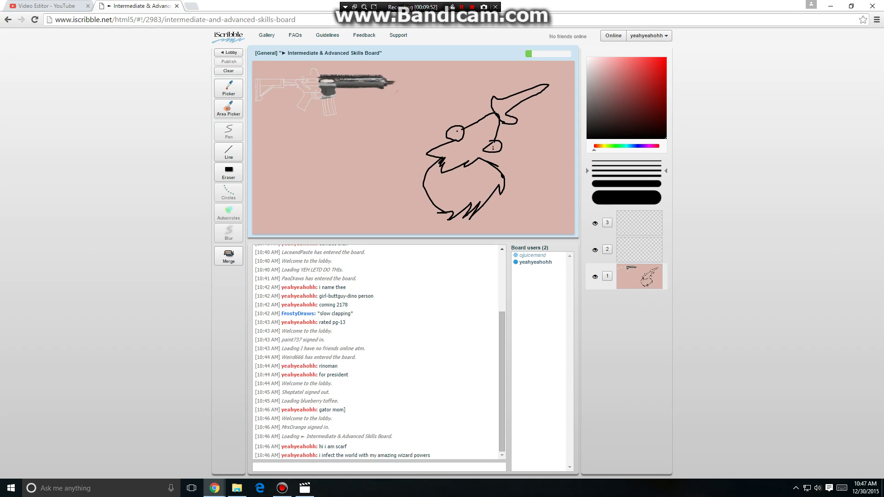
pyautogui.moveTo(497, 152)
pyautogui.mouseDown()
pyautogui.moveTo(503, 174)
pyautogui.moveTo(467, 195)
pyautogui.moveTo(466, 170)
pyautogui.moveTo(487, 185)
pyautogui.moveTo(544, 181)
pyautogui.moveTo(534, 223)
pyautogui.mouseUp()
pyautogui.moveTo(545, 179)
pyautogui.mouseDown()
pyautogui.moveTo(544, 168)
pyautogui.moveTo(561, 176)
pyautogui.mouseUp()
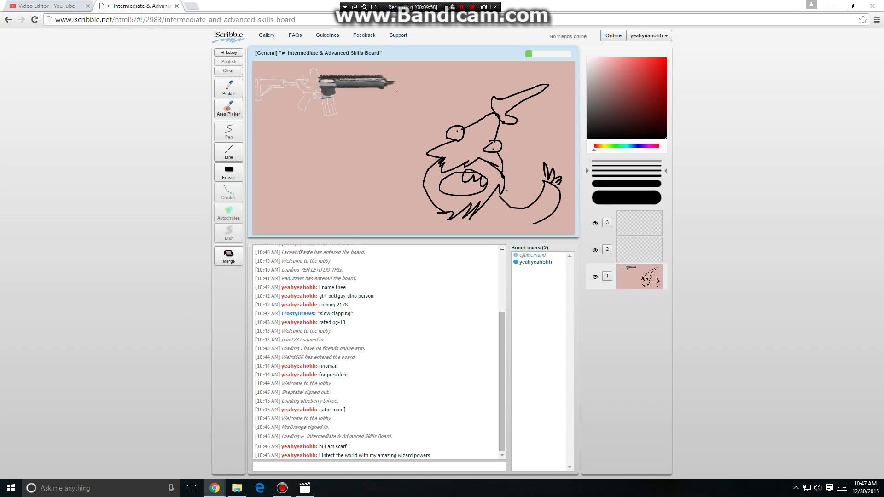